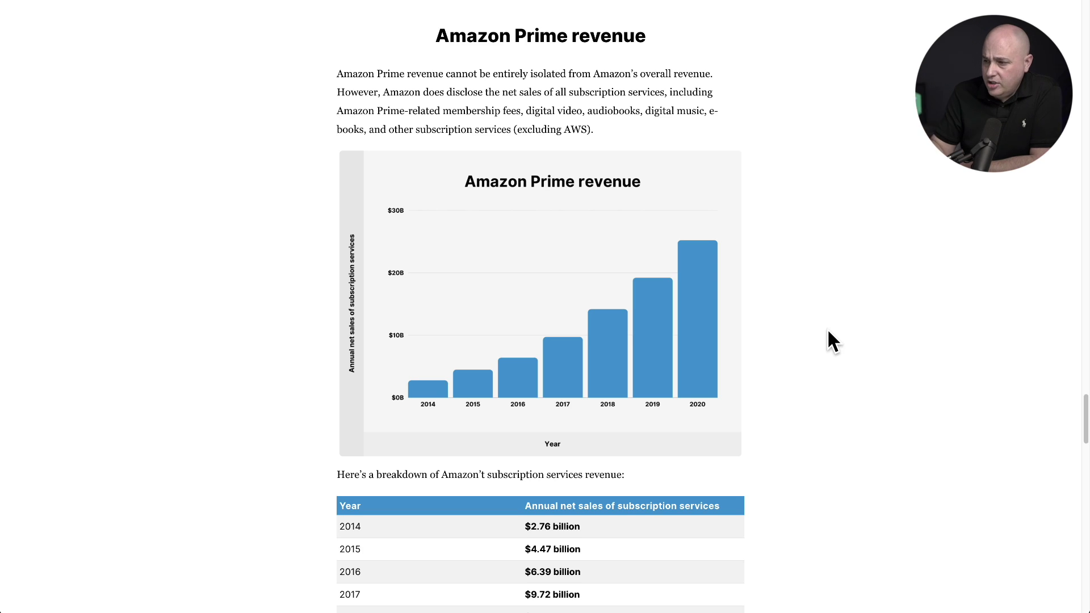
- Scroll the Amazon Prime revenue article and highlight the 2020 figure of $25.21 billion
scroll(828, 333, down, 5)
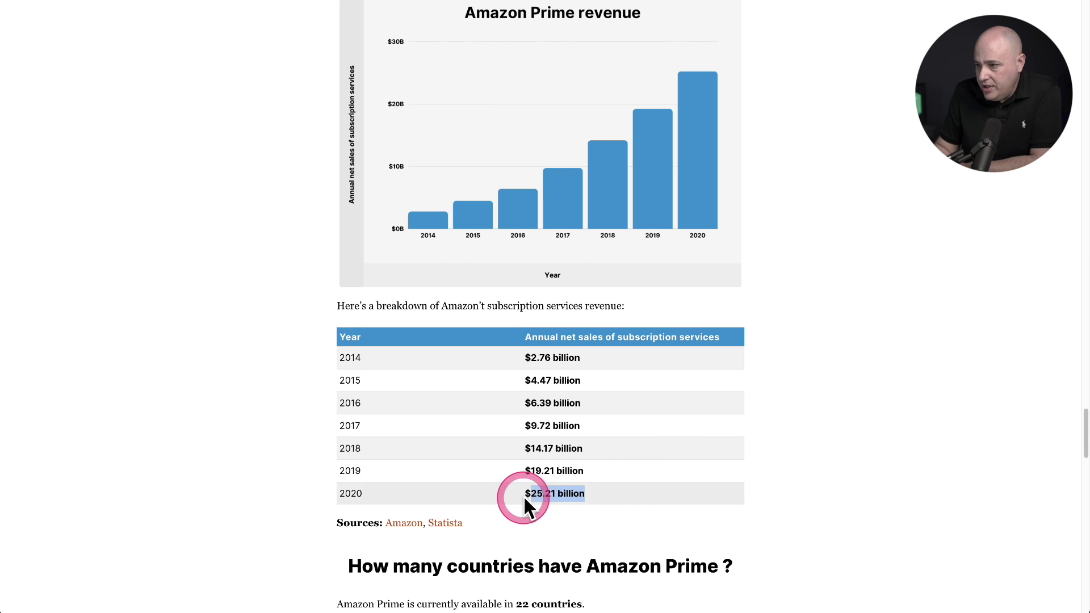
drag(610, 493, 532, 495)
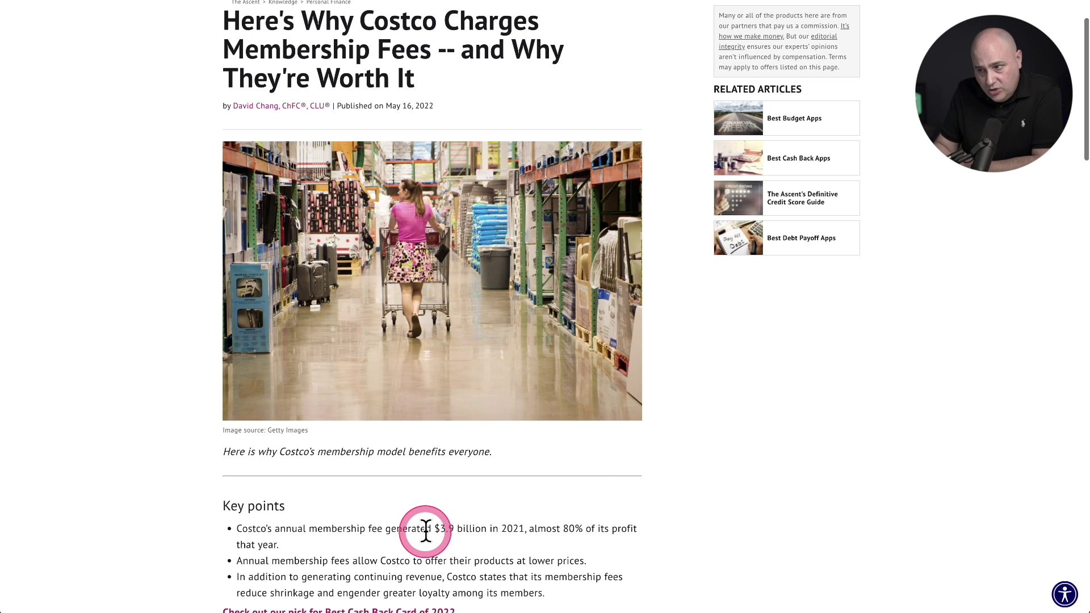
- Highlight Costco's $3.9 billion membership fee figure for 2021 in the key points
drag(434, 530, 524, 535)
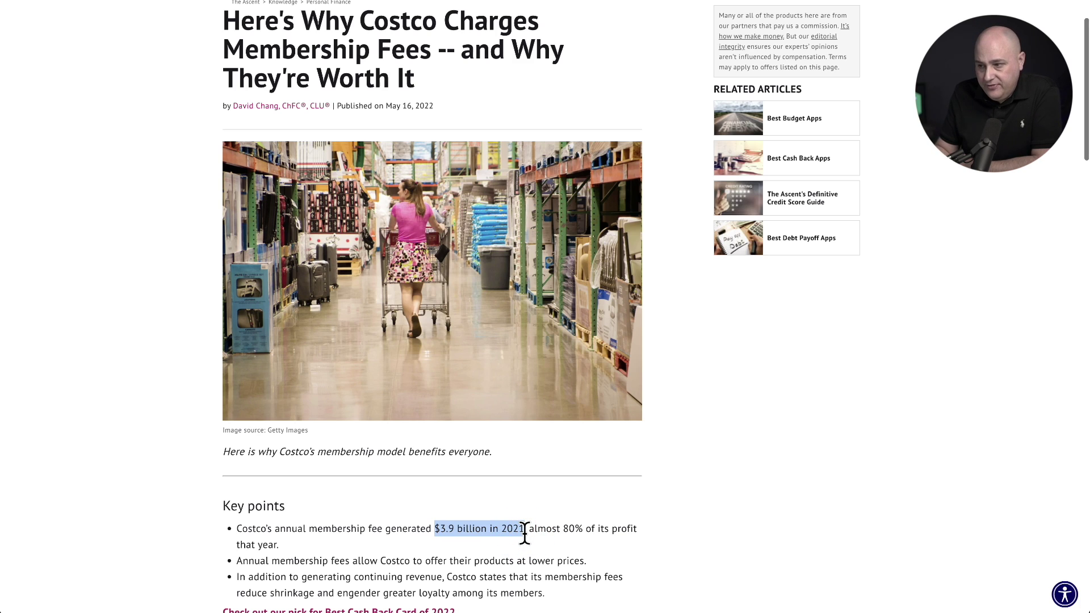
mouse_move(524, 534)
mouse_down()
mouse_move(585, 525)
mouse_move(649, 540)
mouse_move(591, 548)
mouse_up()
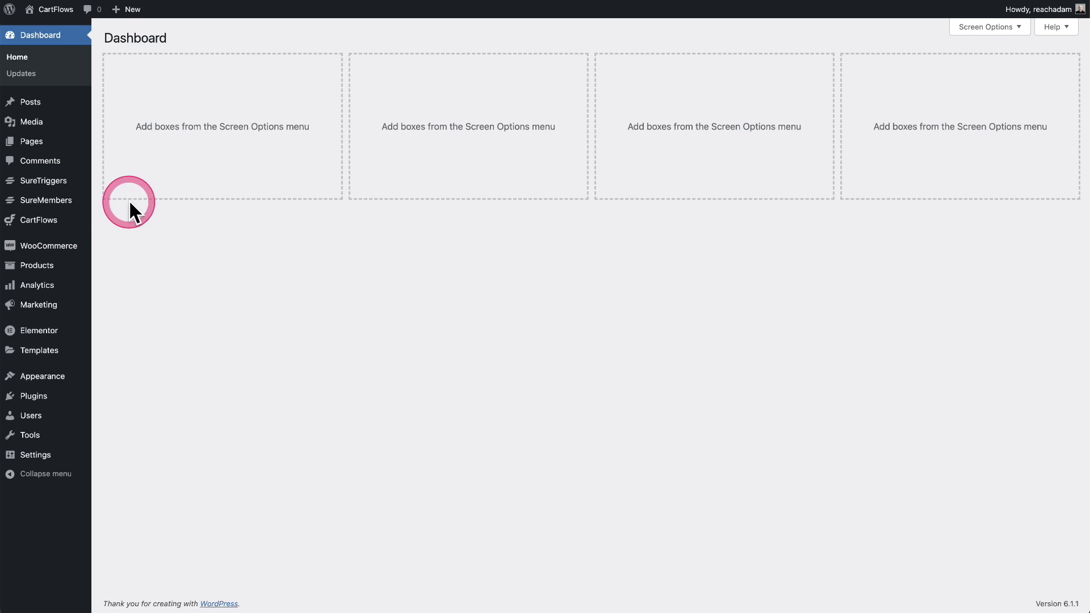
- Go to the SureMembers Access Groups list from the admin sidebar
click(50, 201)
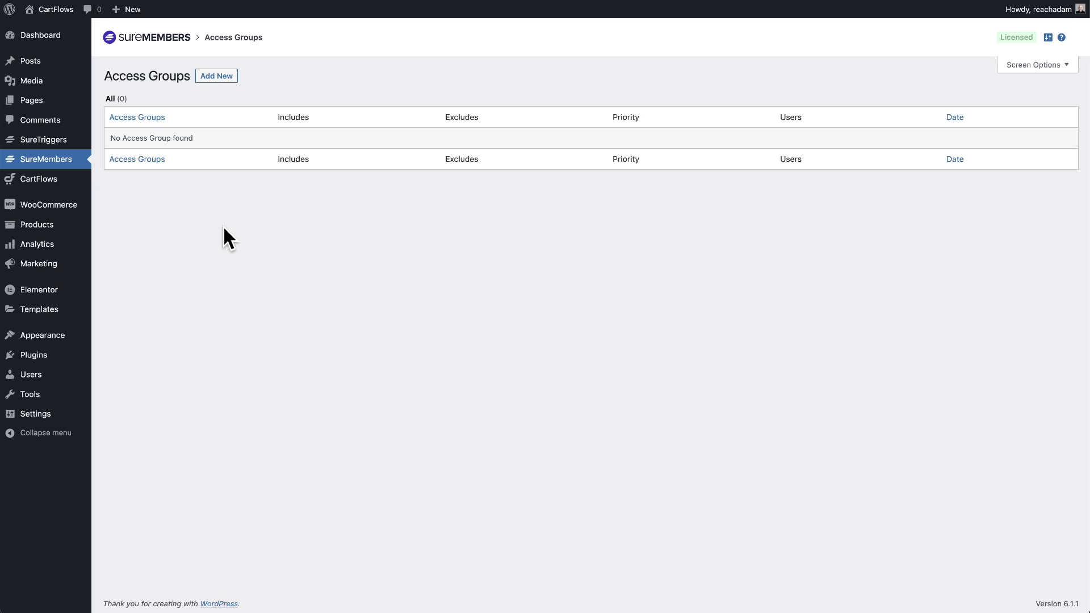
- Add a new access group named 'Prime Membership'
click(216, 76)
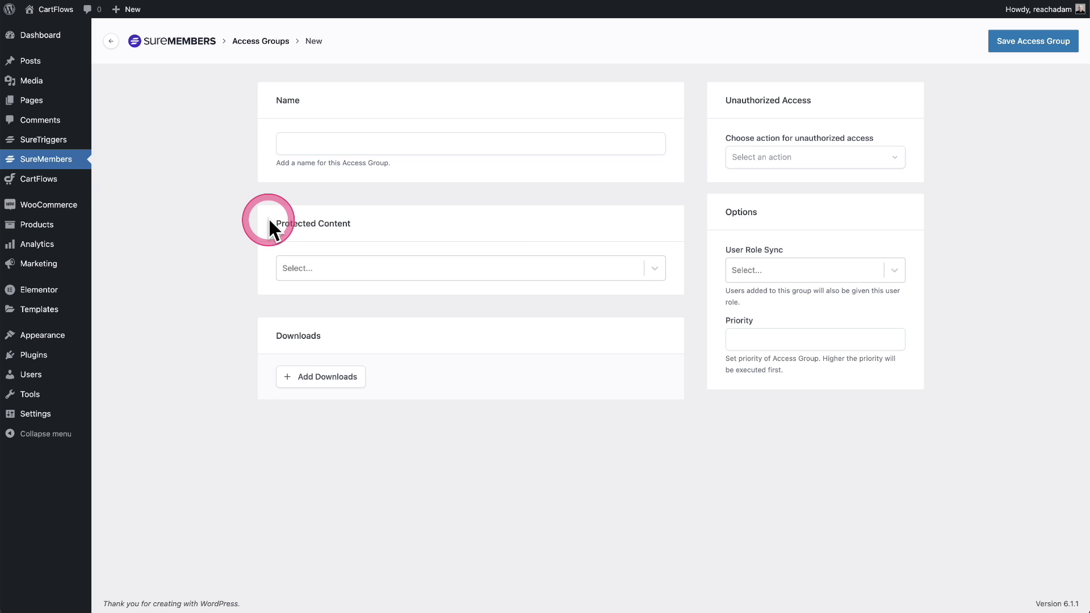
click(400, 142)
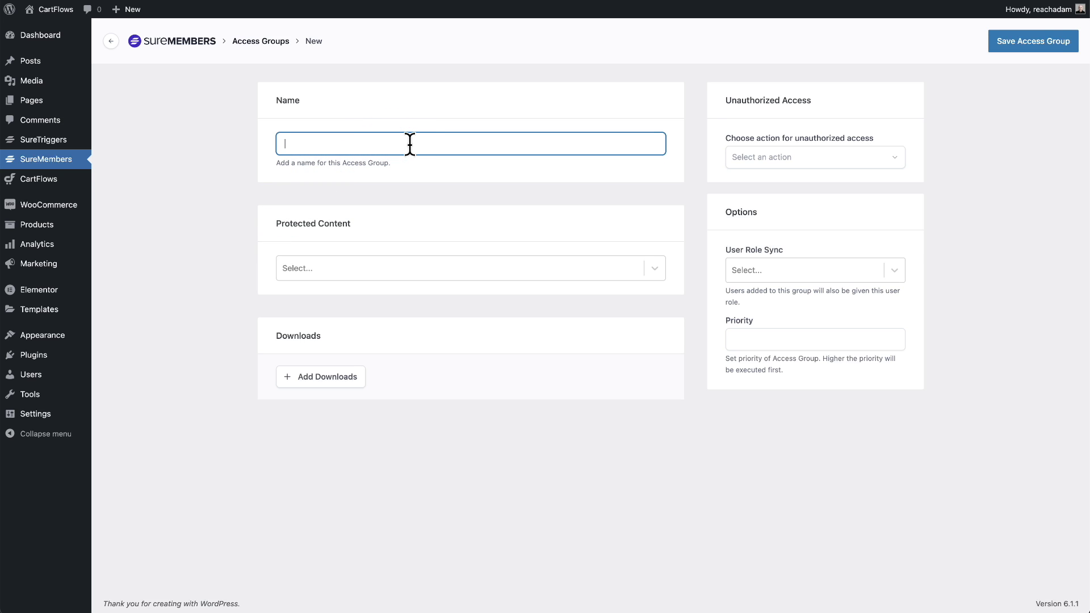
text(Prime Membership)
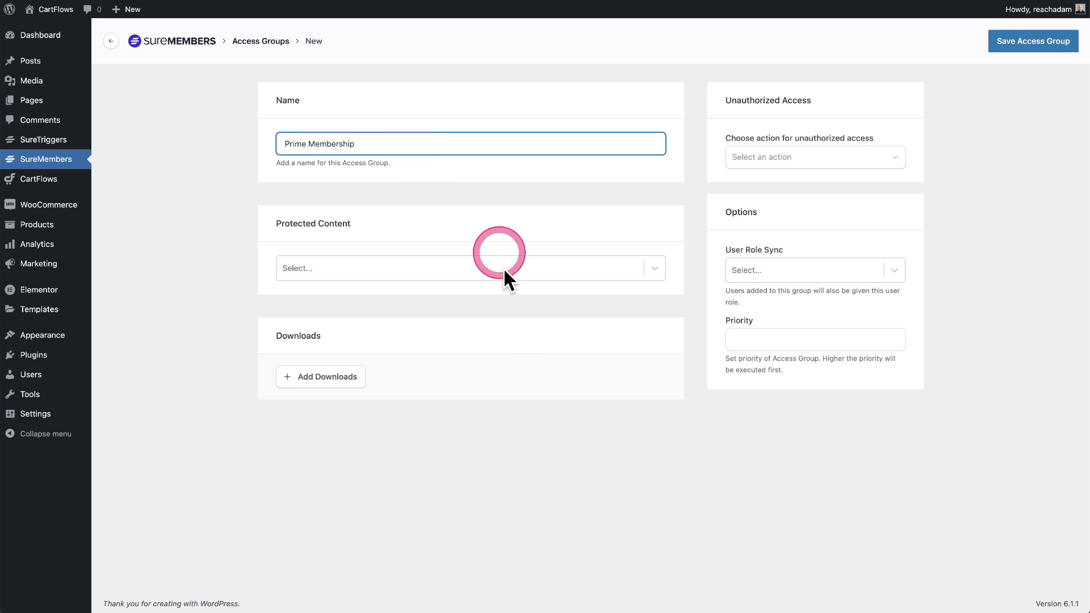
click(511, 431)
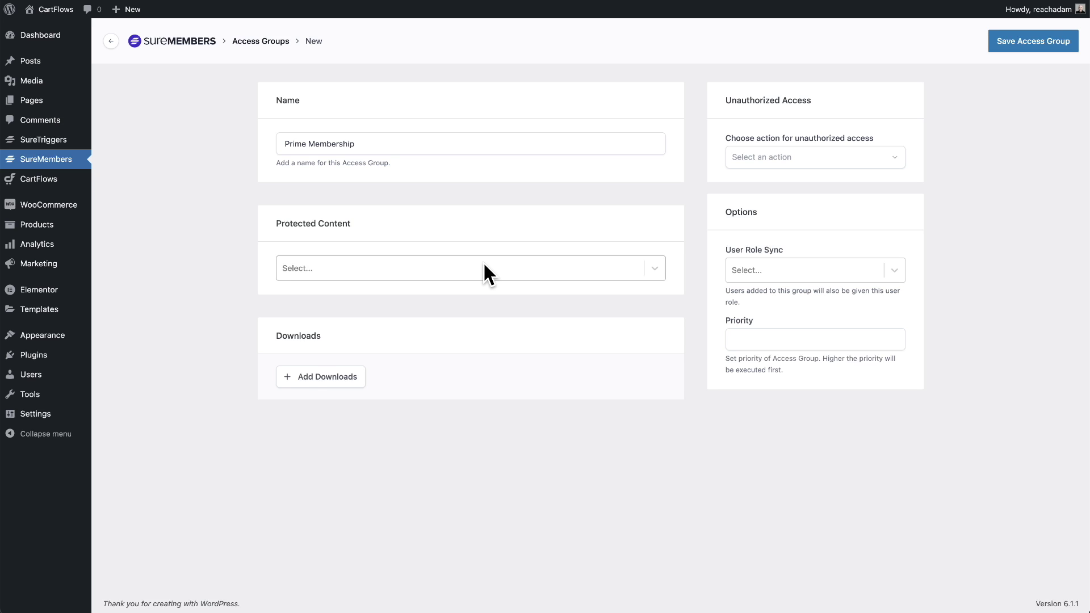
- Browse the Protected Content options and close the list without selecting anything
click(484, 266)
scroll(496, 397, down, 5)
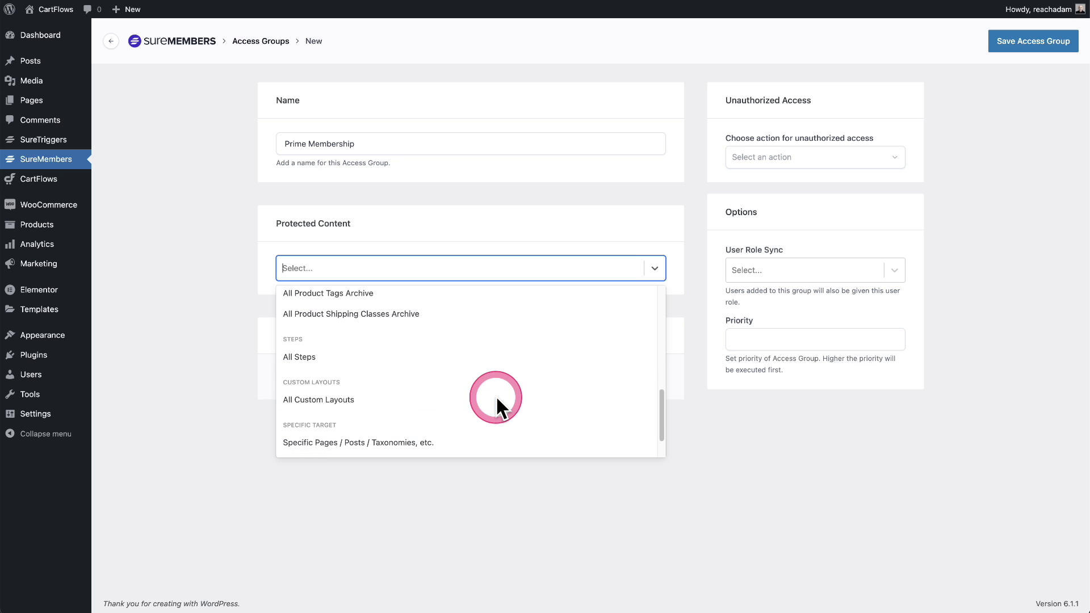
click(496, 469)
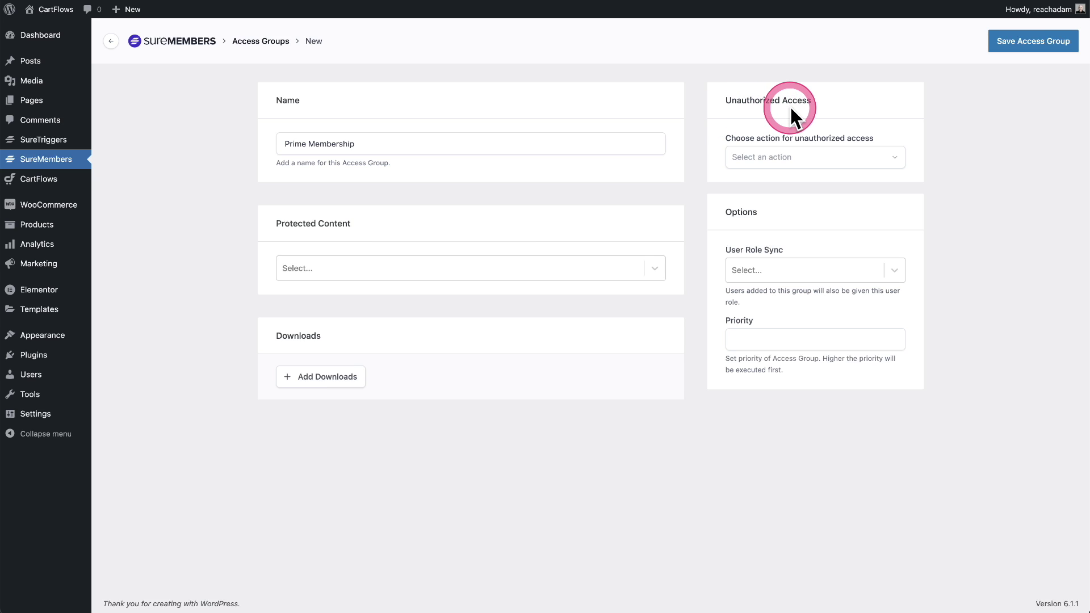
- Set the Unauthorized Access action to show a message
click(834, 160)
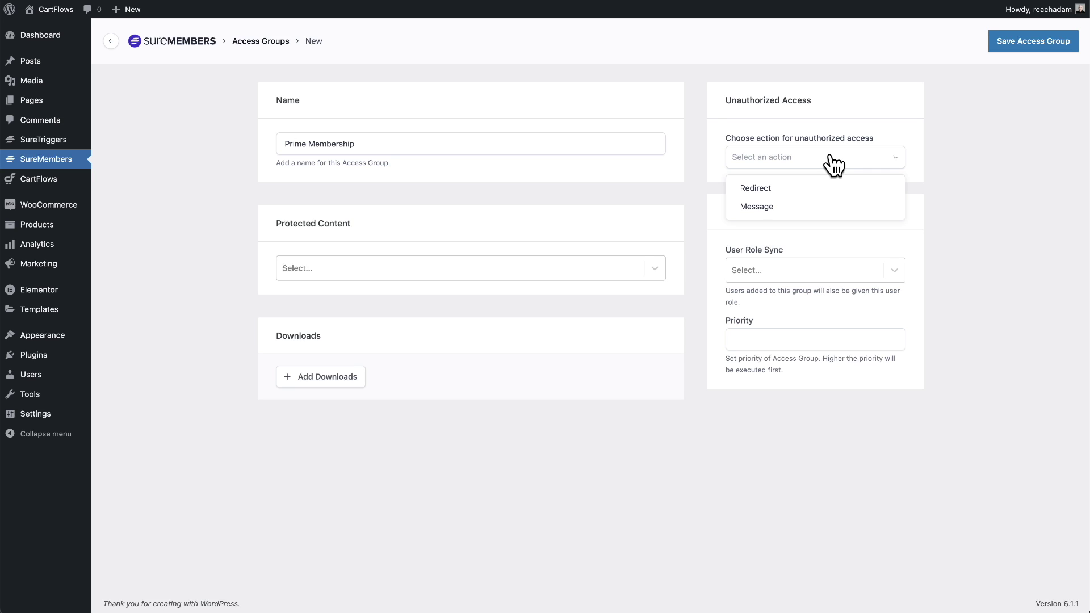
click(807, 206)
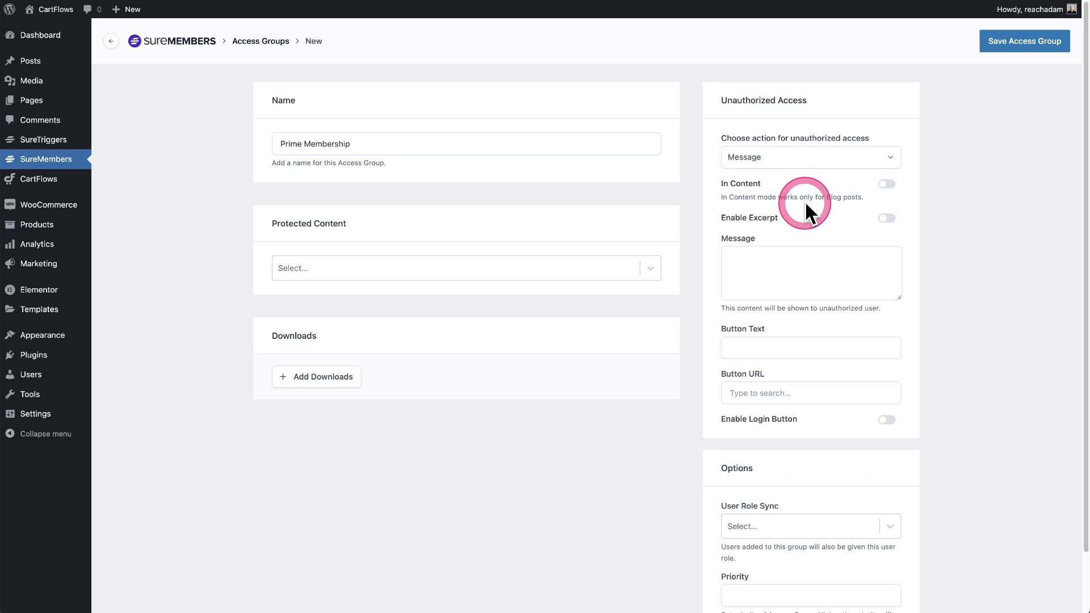
scroll(781, 236, down, 1)
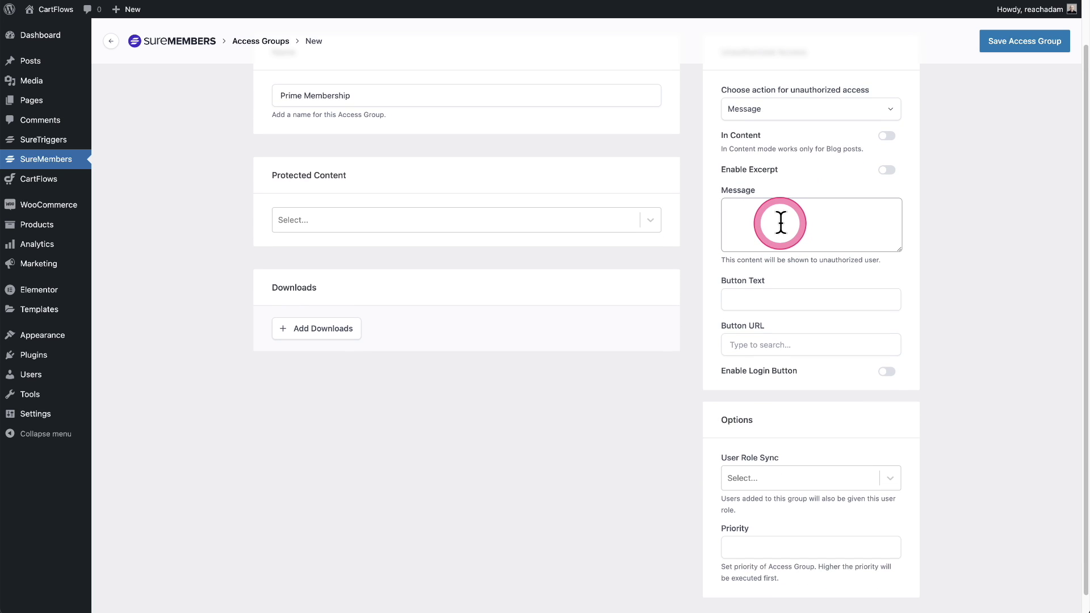
- Select the members-only message text and the Join Now button label for editing
click(781, 223)
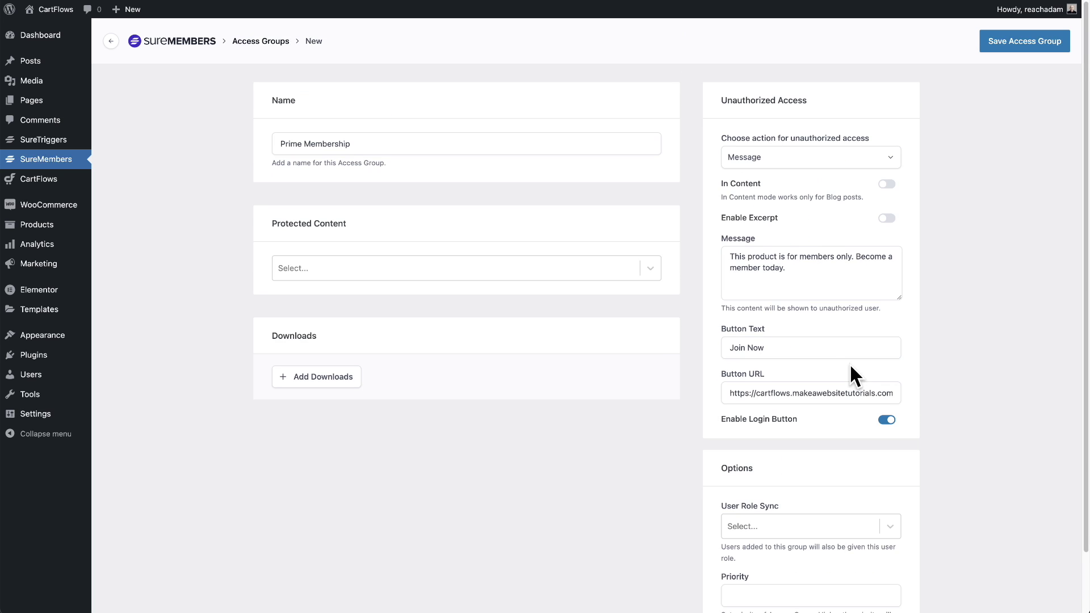
drag(807, 274, 744, 241)
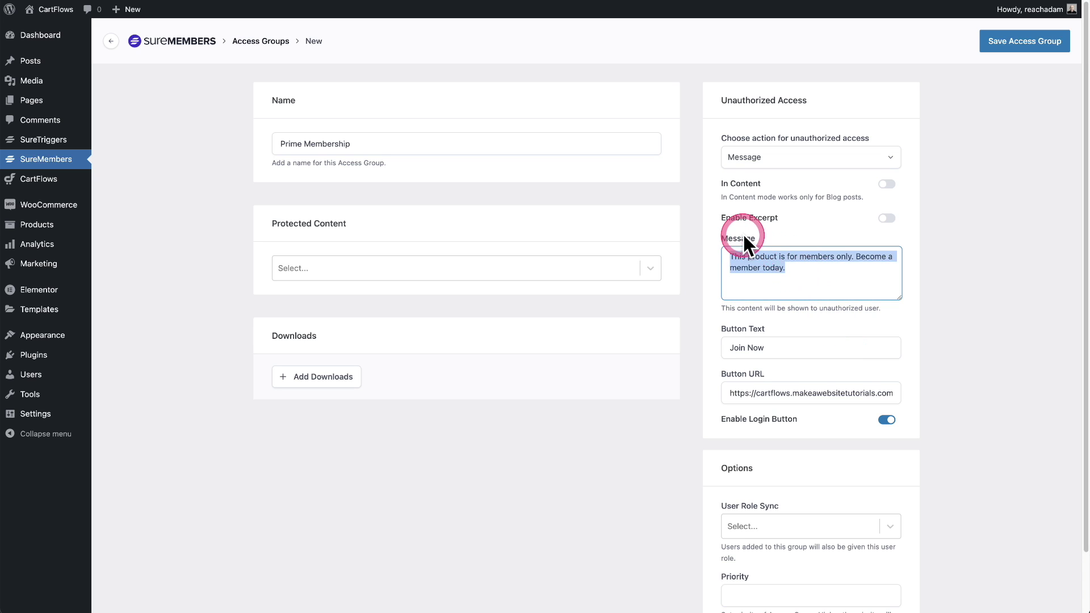
click(833, 289)
triple_click(796, 340)
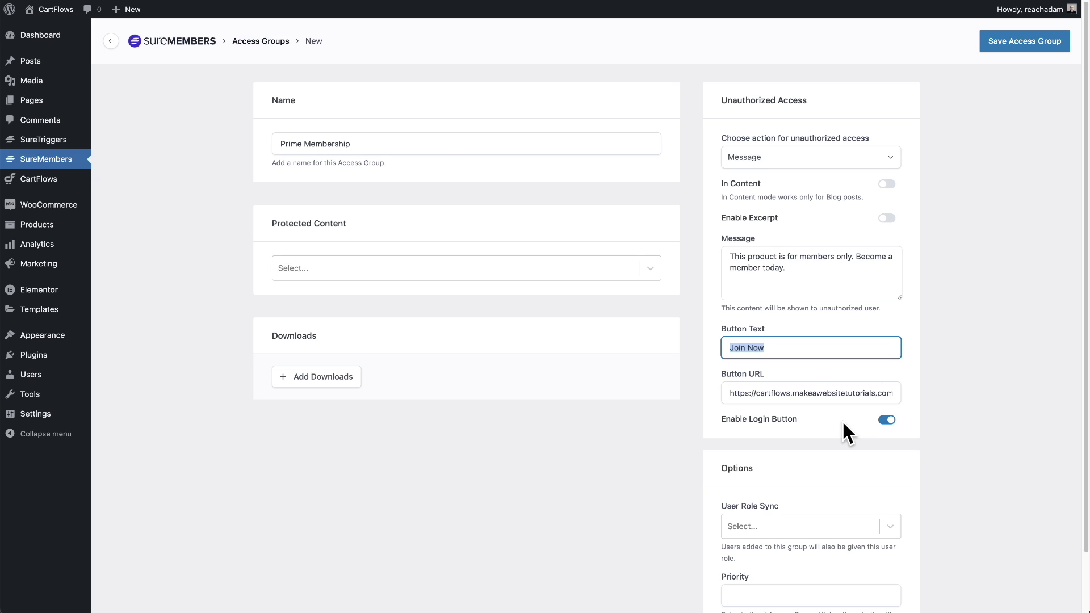
- Protect Fresh Organic Honey via Specific Pages / Posts / Taxonomies and save the group
click(843, 423)
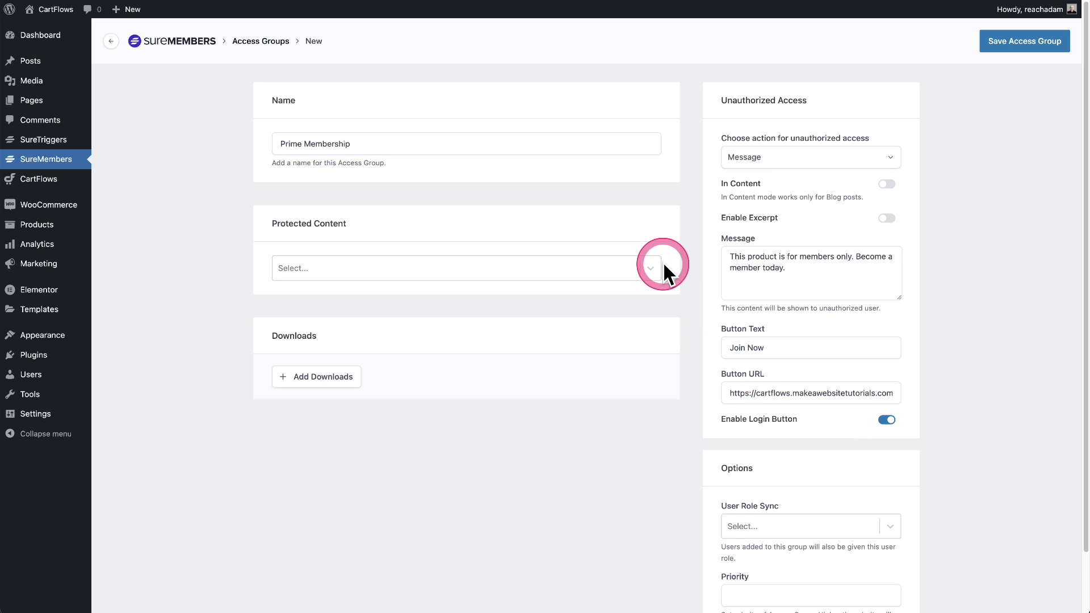
click(639, 267)
scroll(426, 397, down, 5)
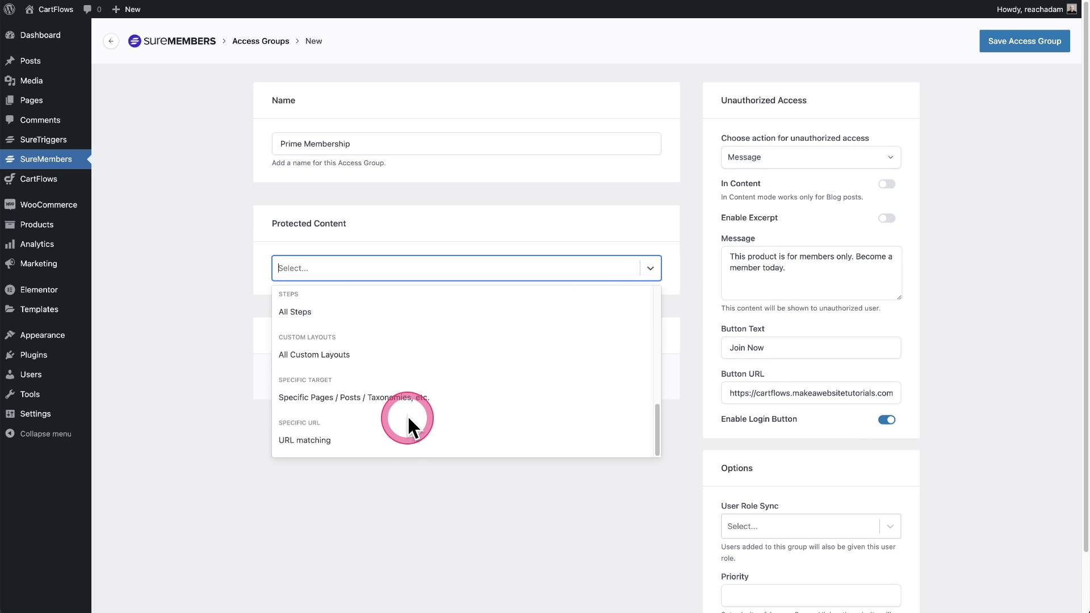
click(364, 397)
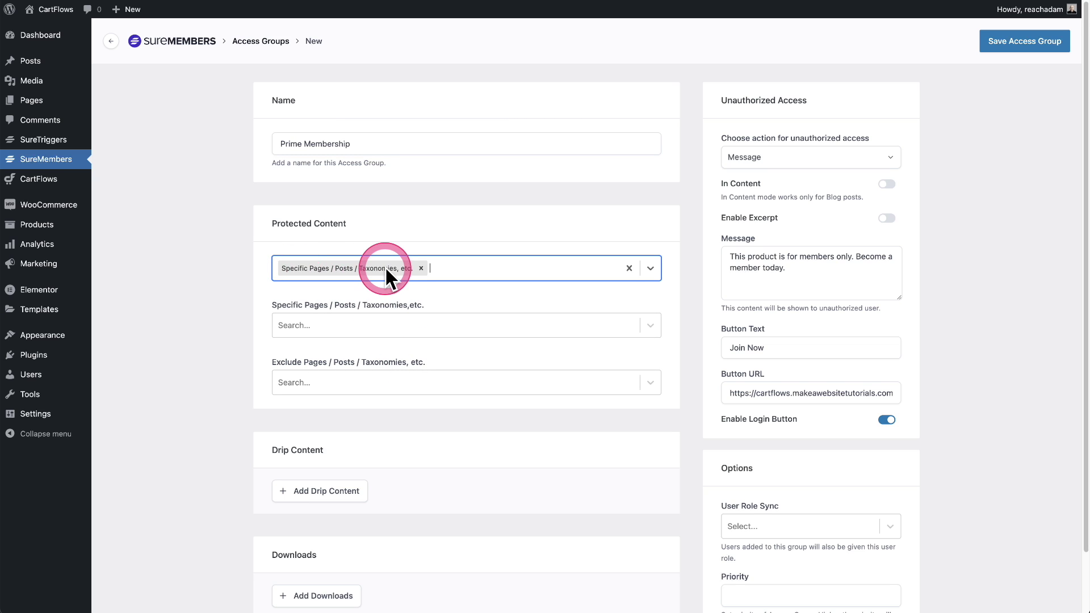
click(406, 324)
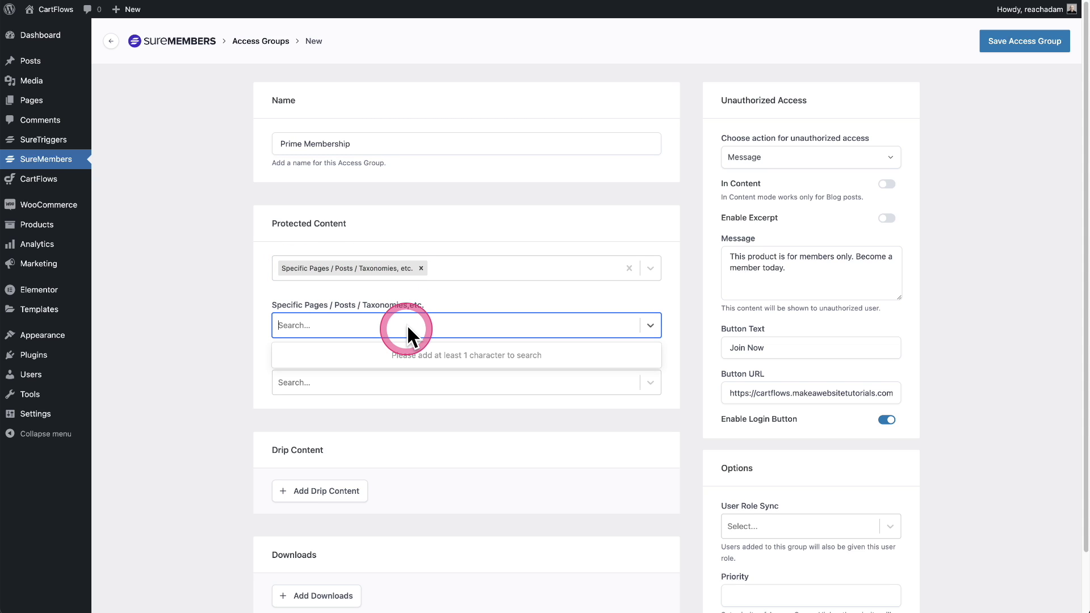
text(hone)
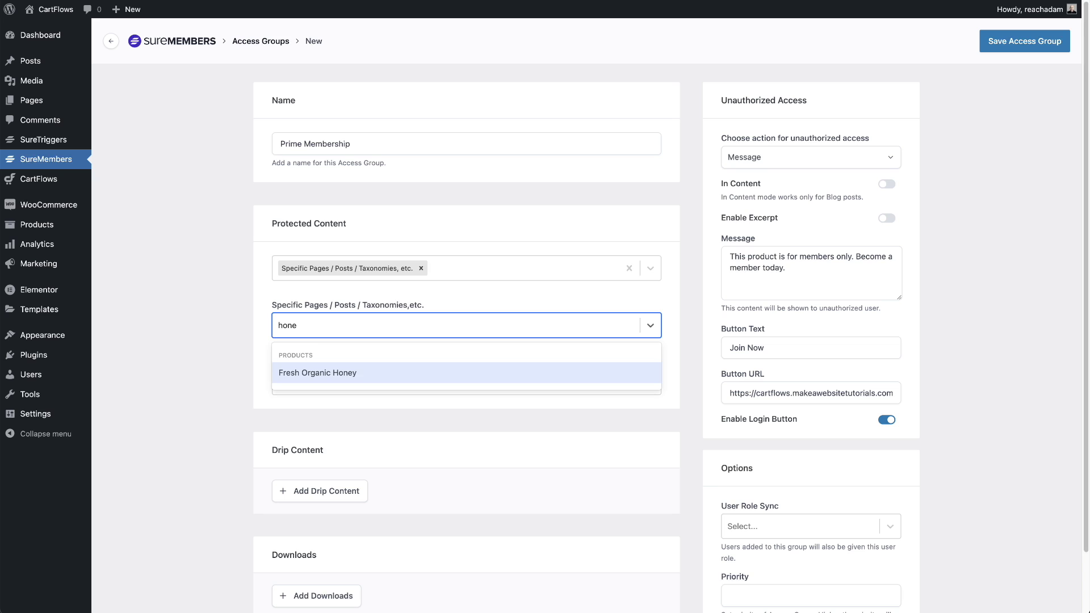
click(403, 373)
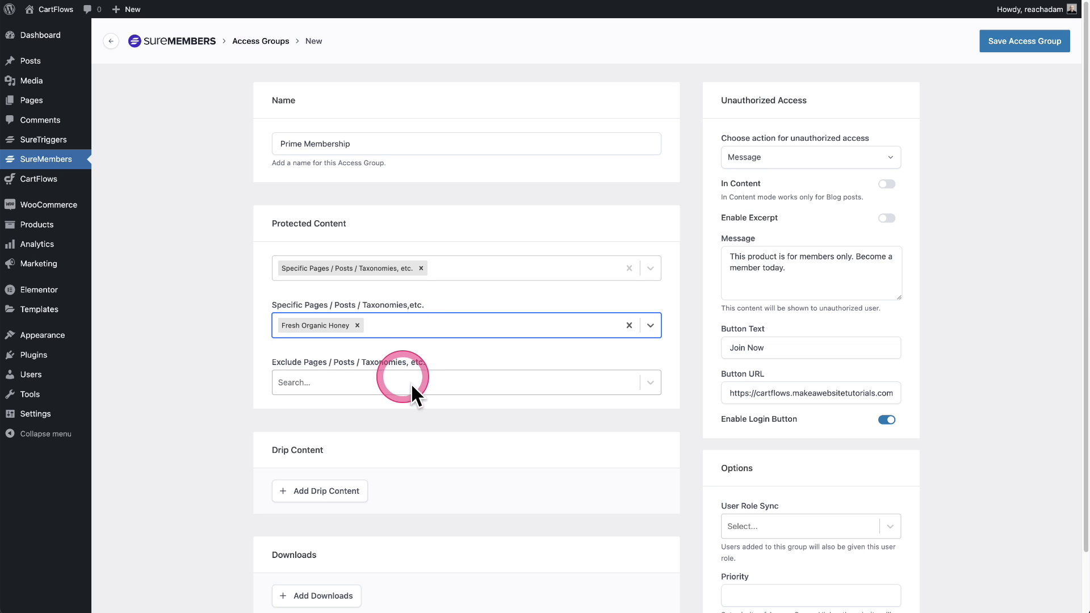
click(1004, 53)
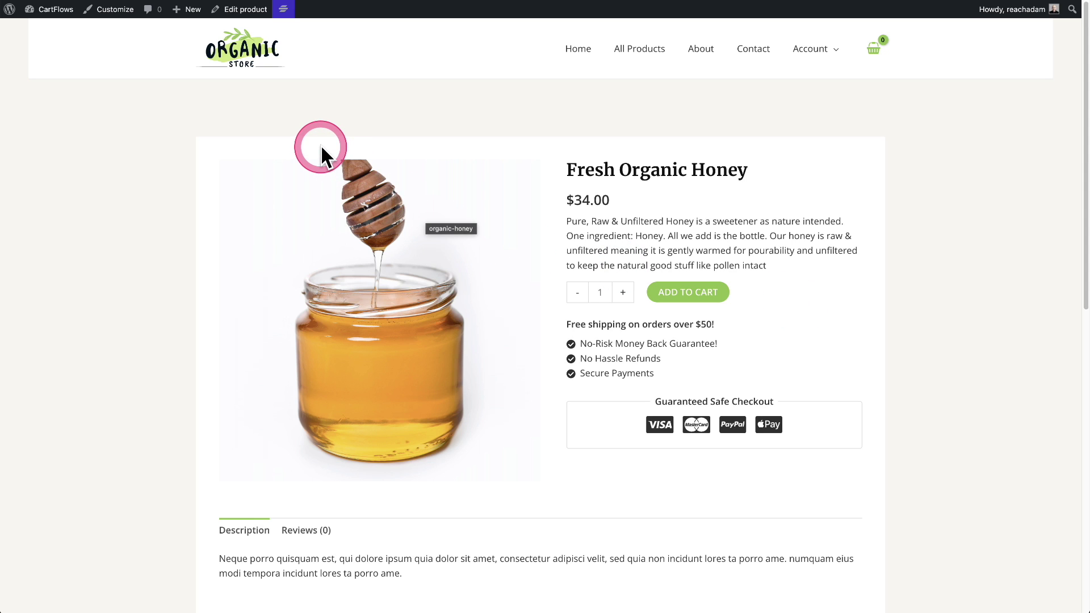
- Load the Fresh Organic Honey product page in a private window as a logged-out visitor
key(ctrl+shift+n)
click(292, 12)
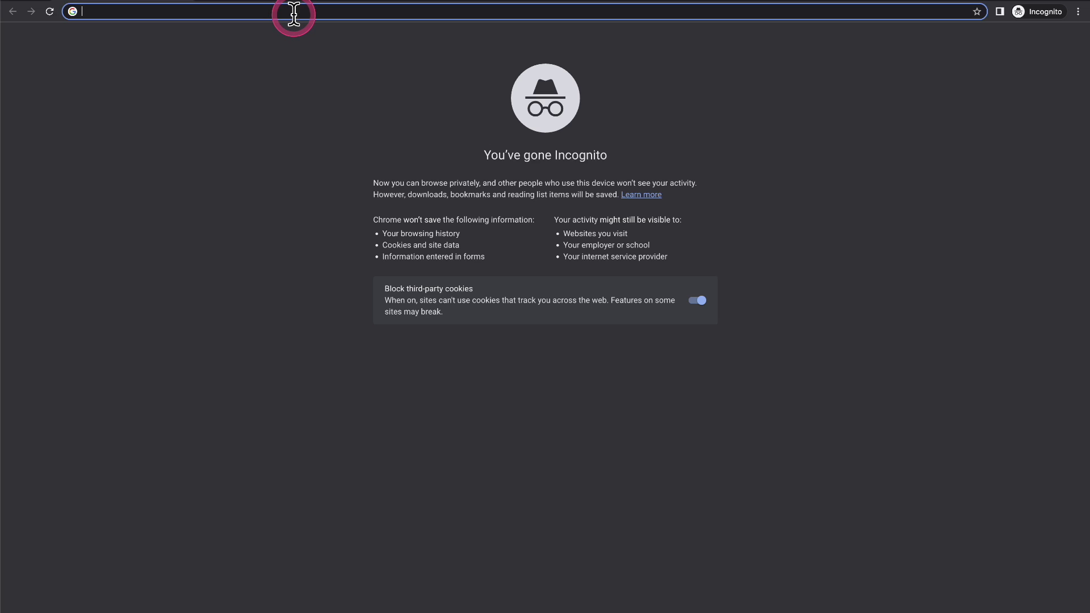
text(https://cartflows.makeawebsitetutorials.com/product/fresh-organic-honey/)
key(Return)
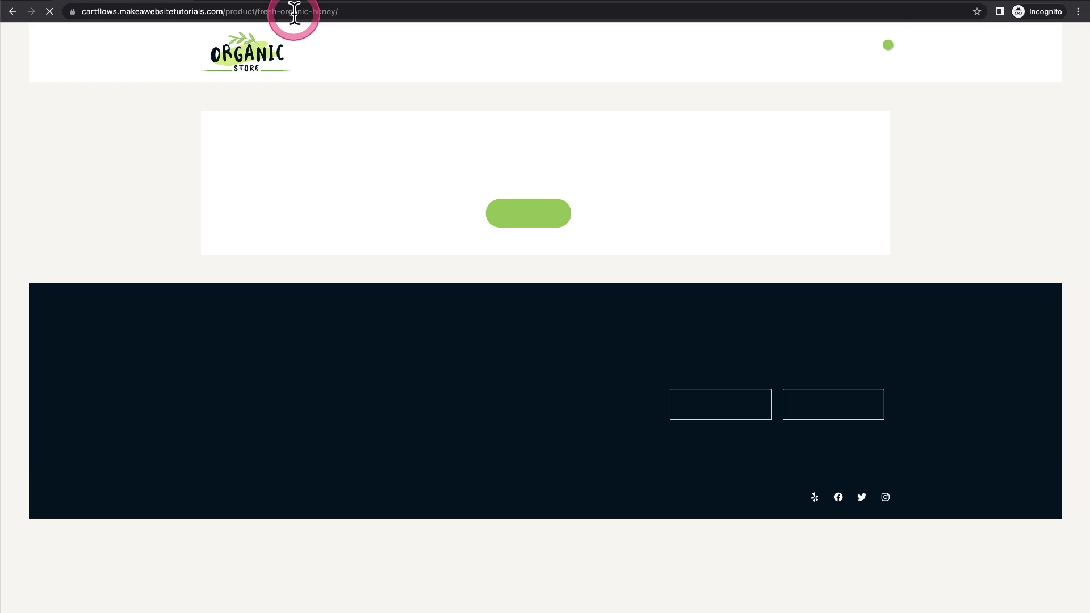
- Highlight the members-only message and bring up the member login form
click(296, 61)
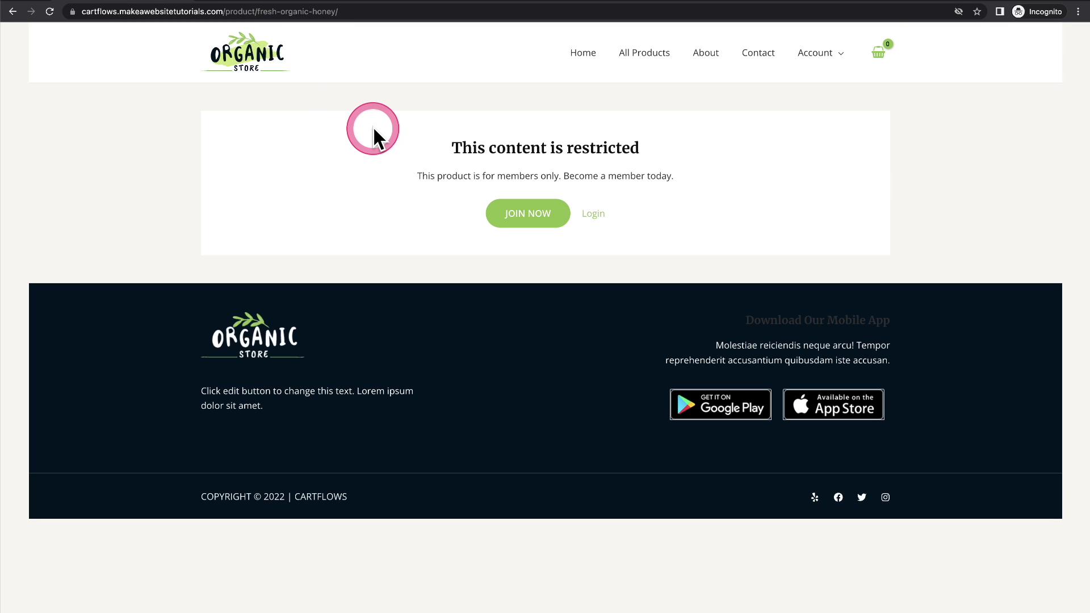
drag(412, 177, 777, 171)
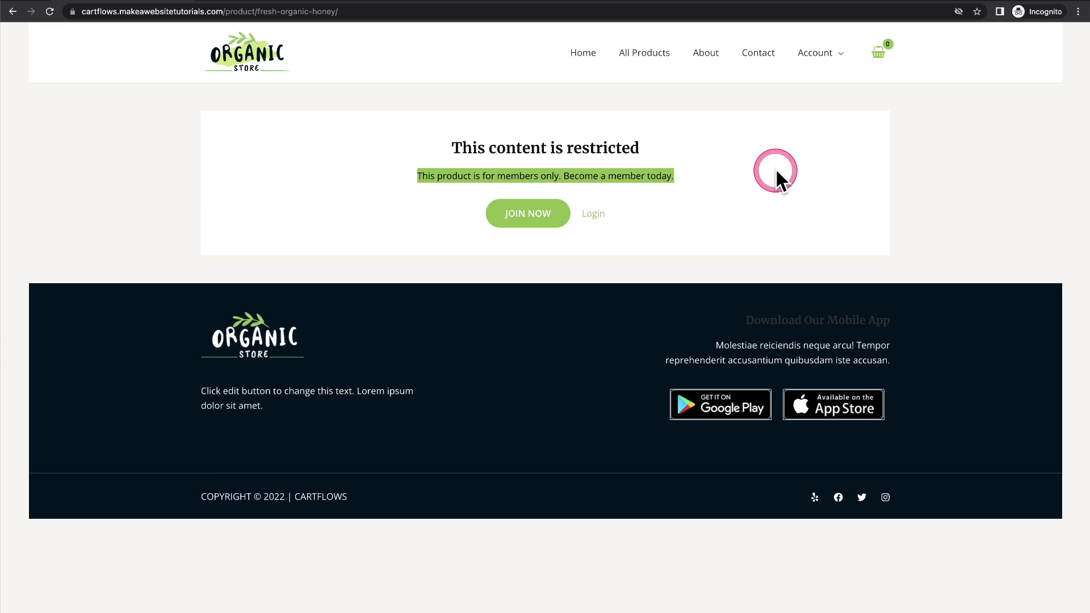
click(594, 214)
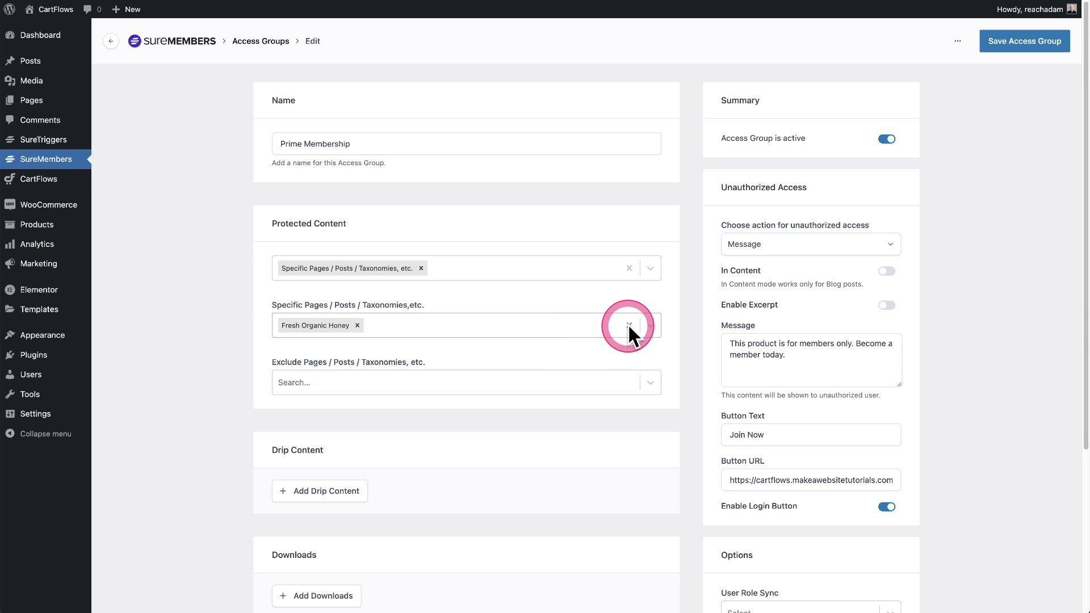
- Remove Fresh Organic Honey, leave Protected Content empty, and save the access group
click(628, 325)
click(630, 268)
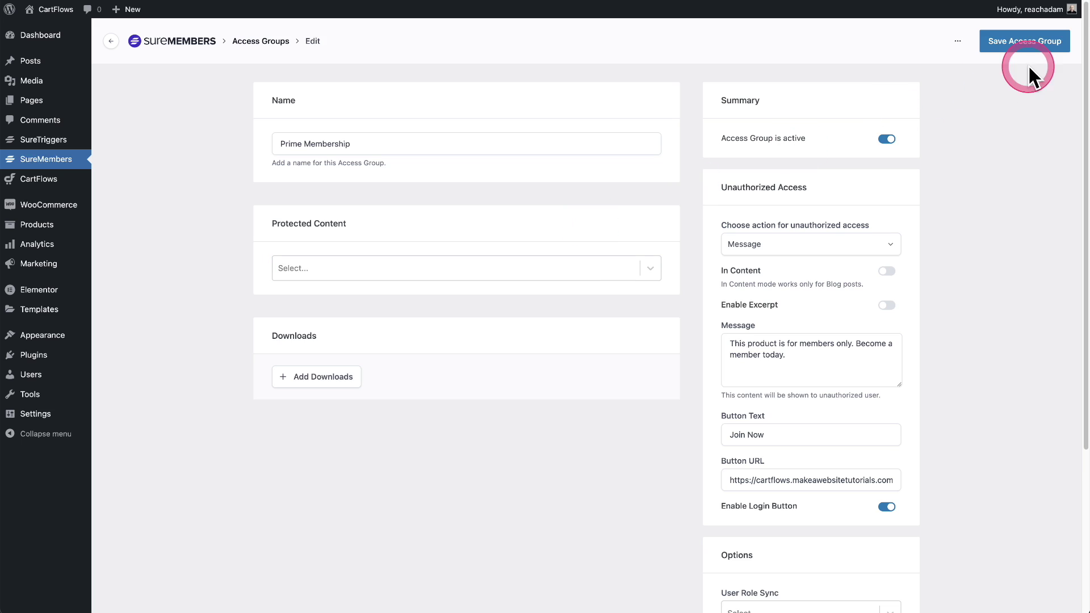
click(1029, 44)
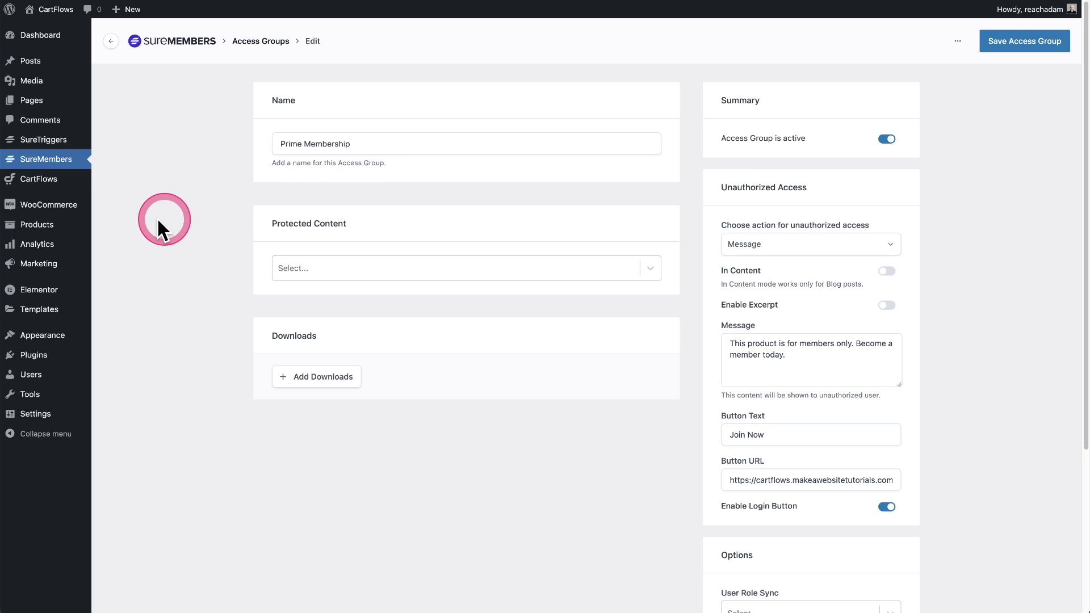
- Create a virtual product named 'Prime Membership' with a regular price of 49
mouse_move(36, 224)
click(126, 241)
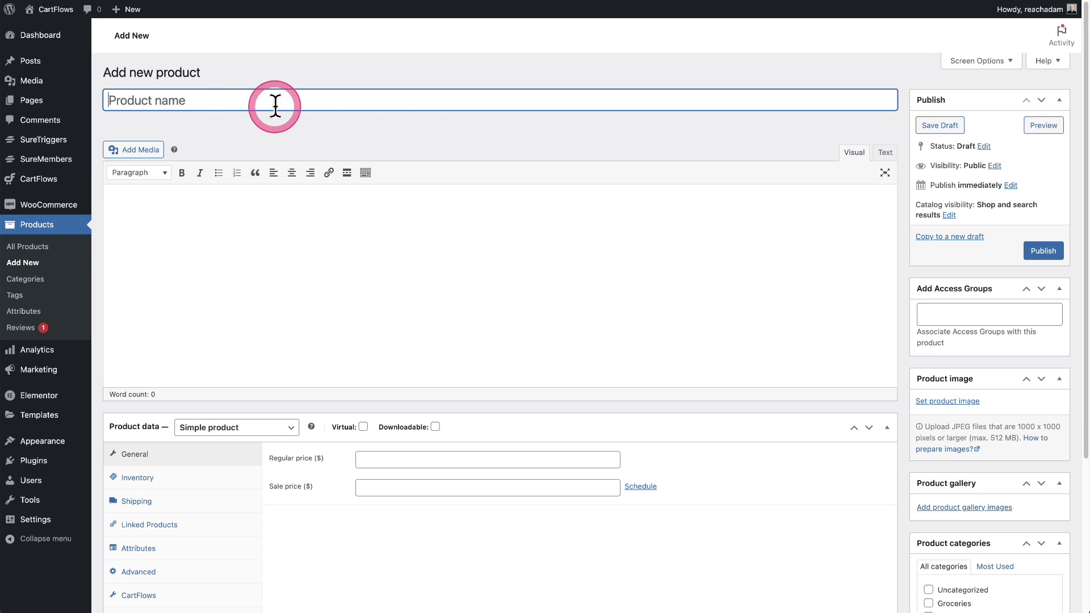
text(Prime Membership)
click(496, 263)
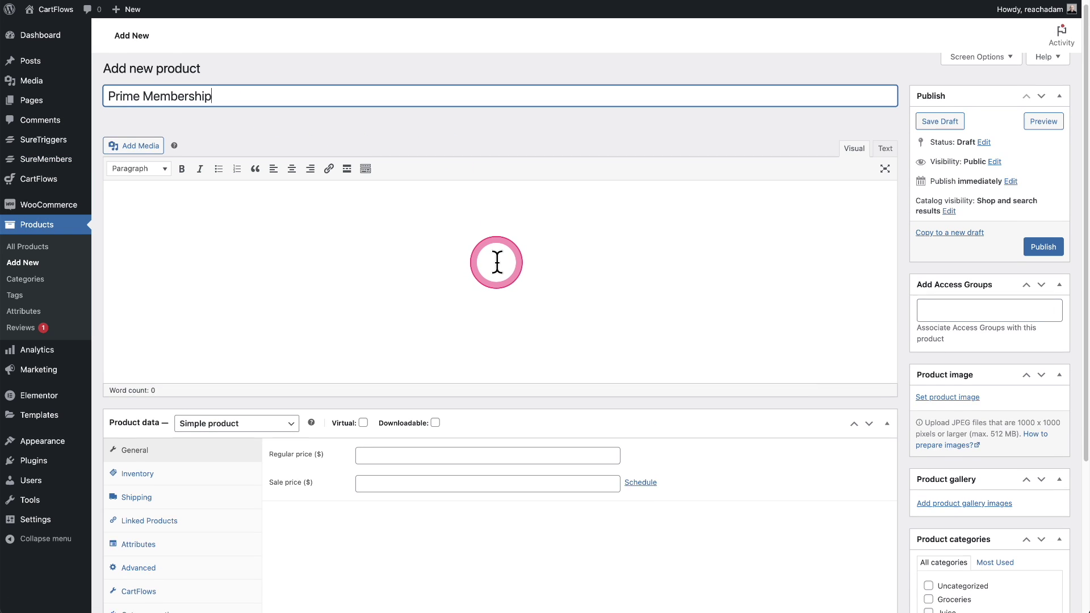
scroll(496, 263, down, 2)
click(363, 308)
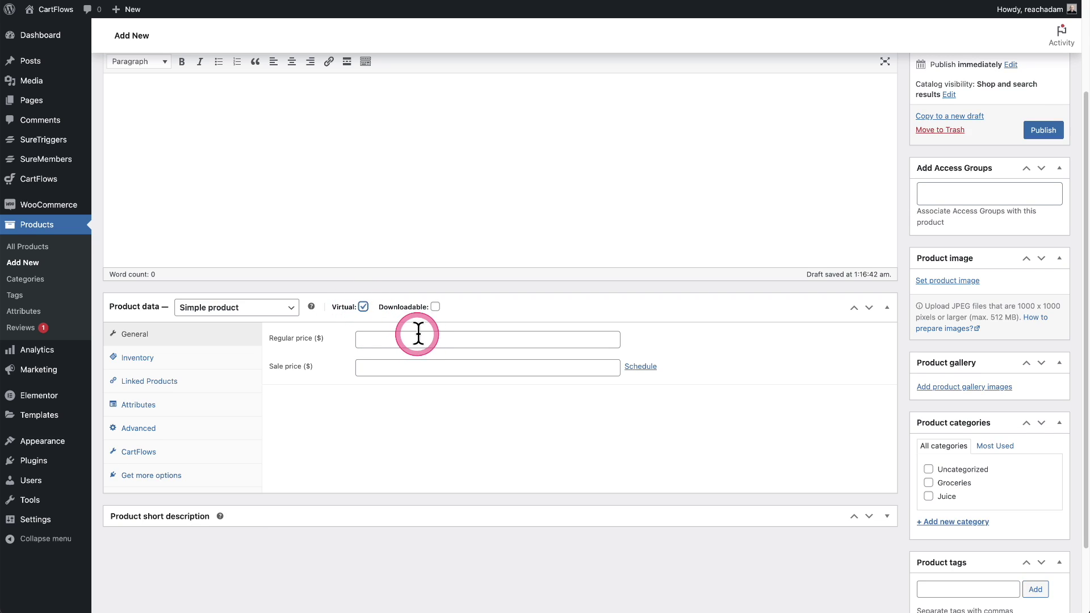
click(420, 335)
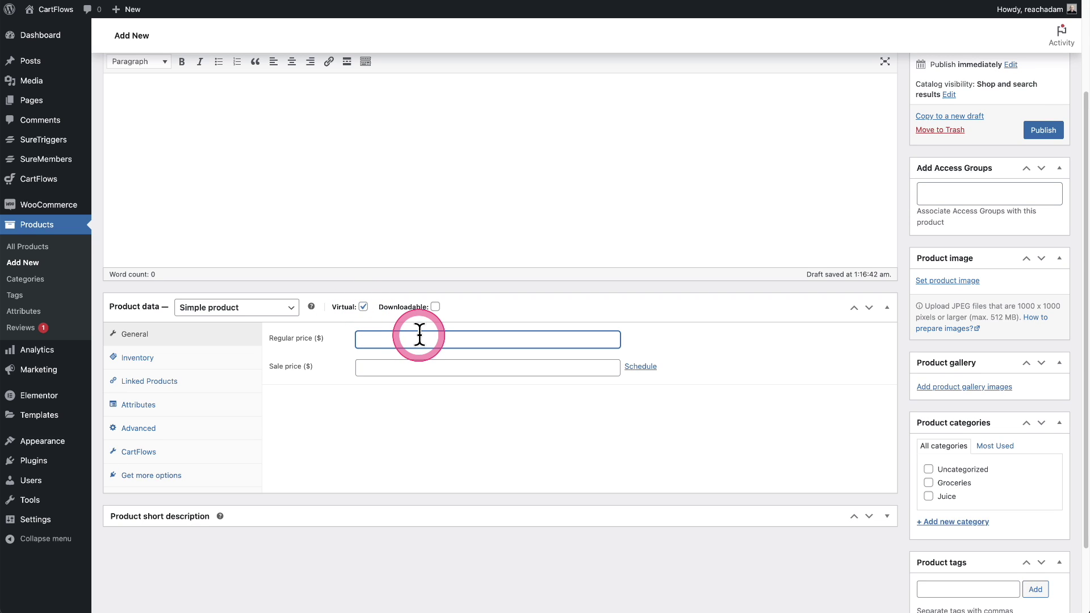
text(49)
scroll(625, 296, up, 2)
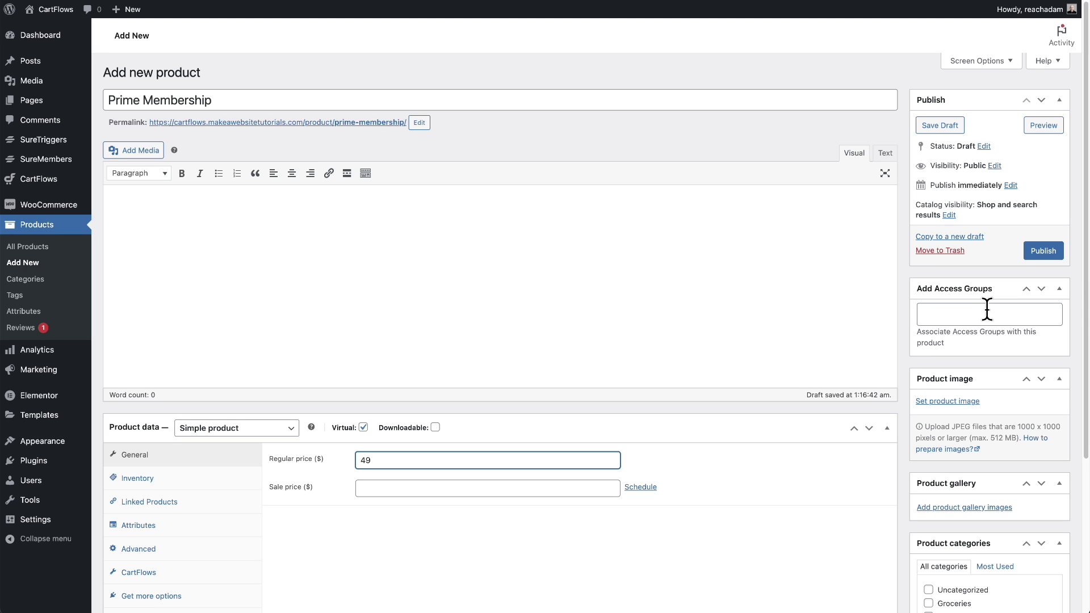
- Attach the Prime Membership access group, publish the product, and highlight its name
click(988, 309)
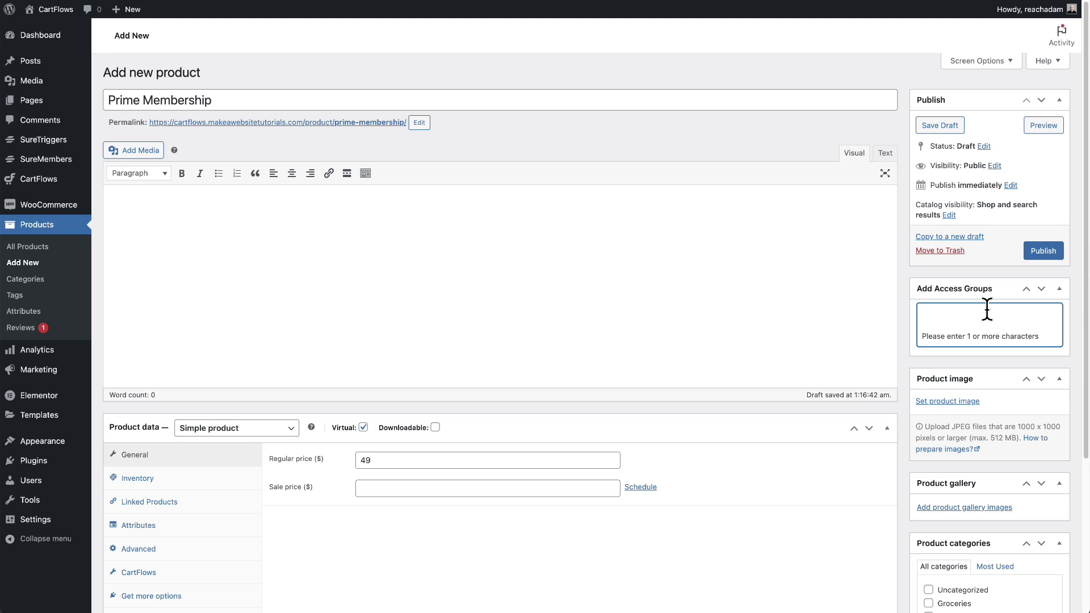
text(pri)
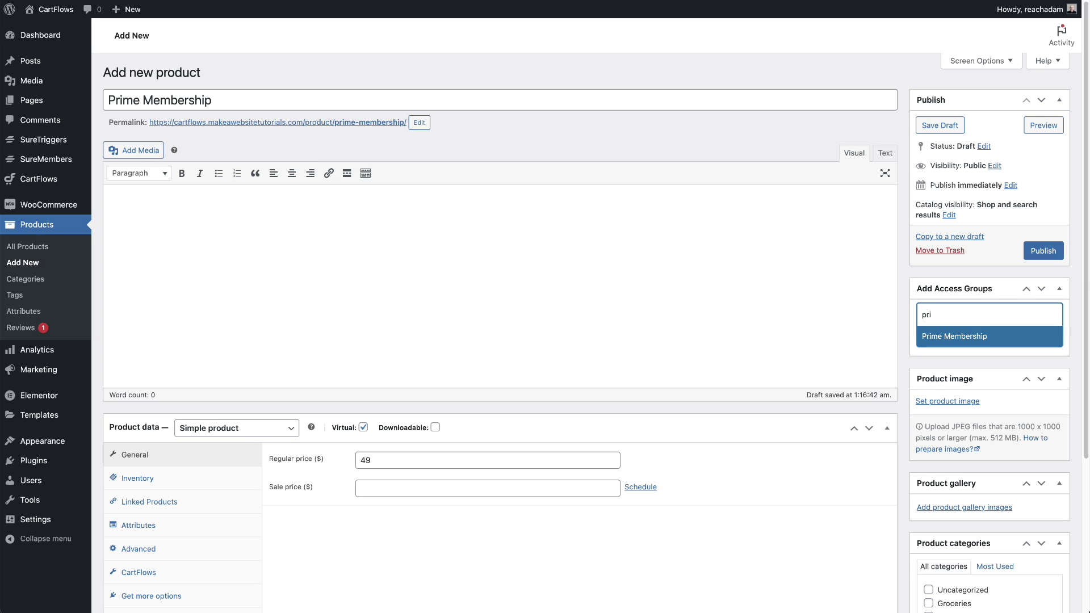
key(Return)
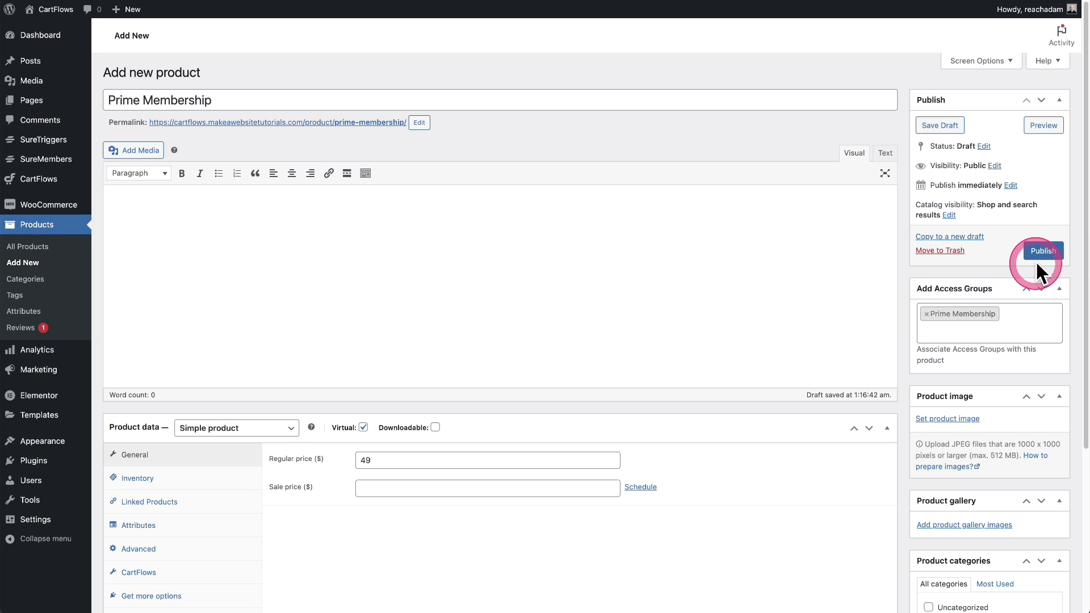
click(1043, 250)
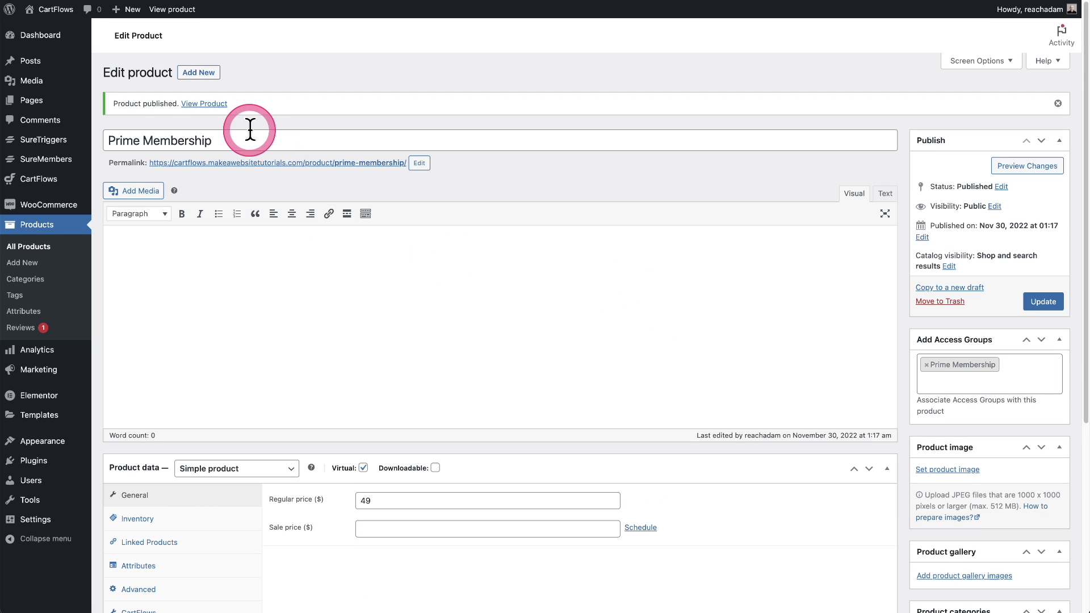
drag(108, 141, 213, 140)
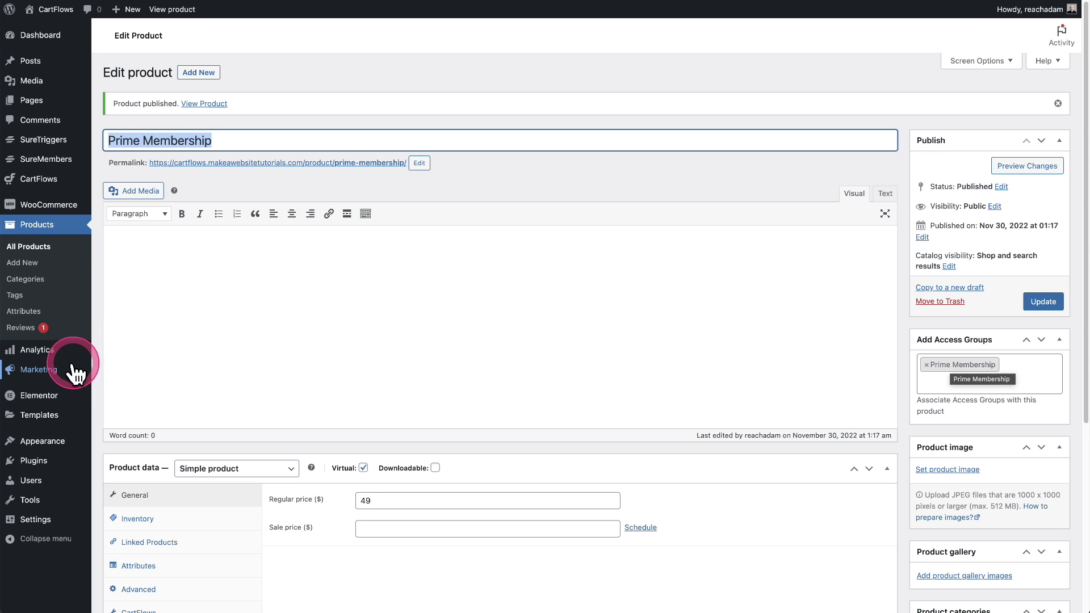
mouse_move(39, 370)
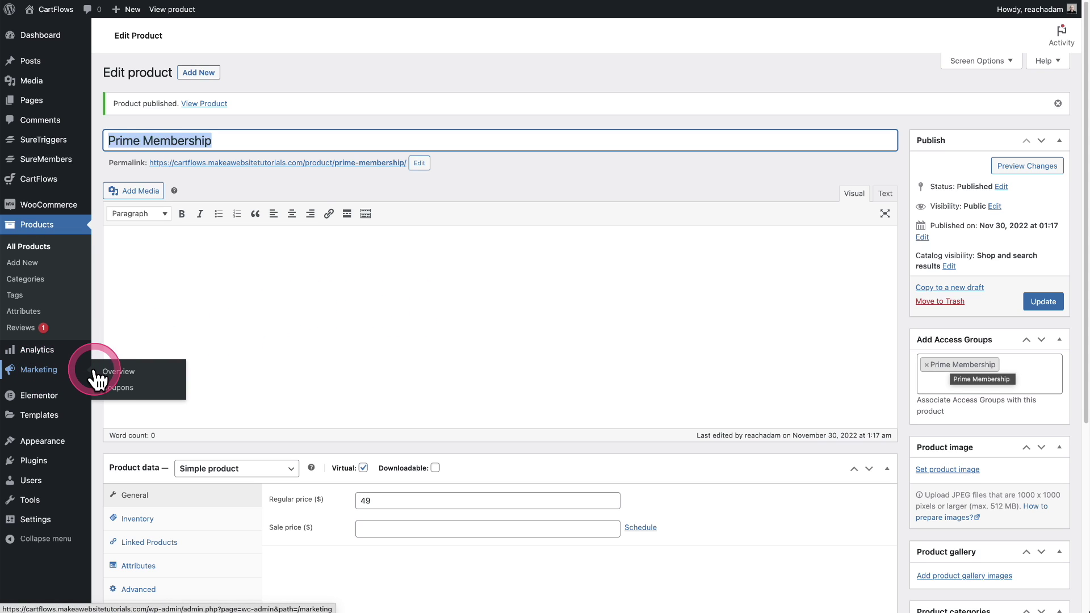
- Start a new coupon, toggling the free shipping option on and back off
click(116, 387)
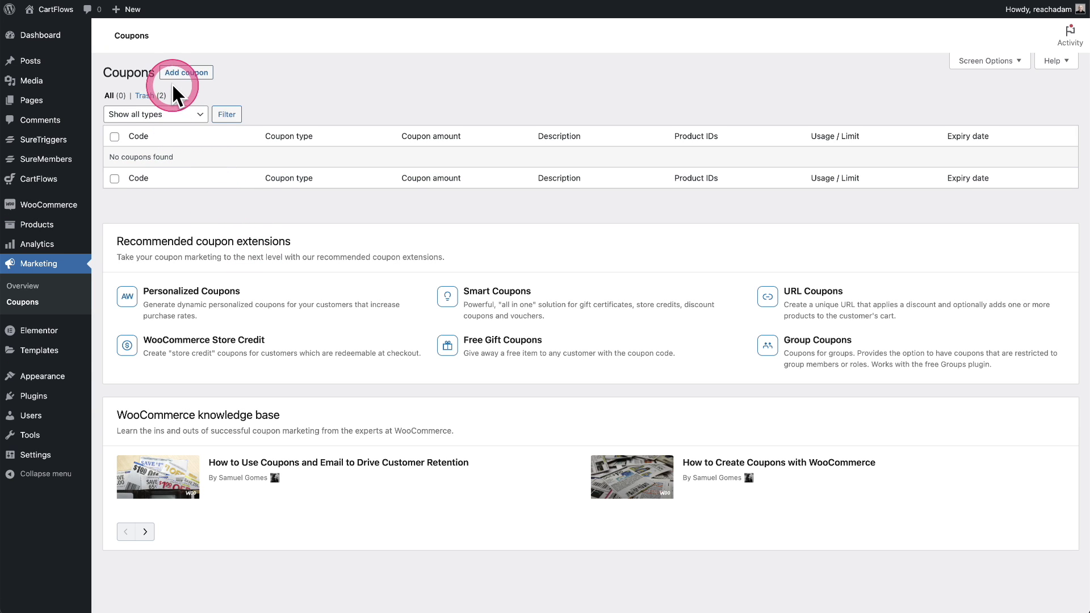
click(187, 72)
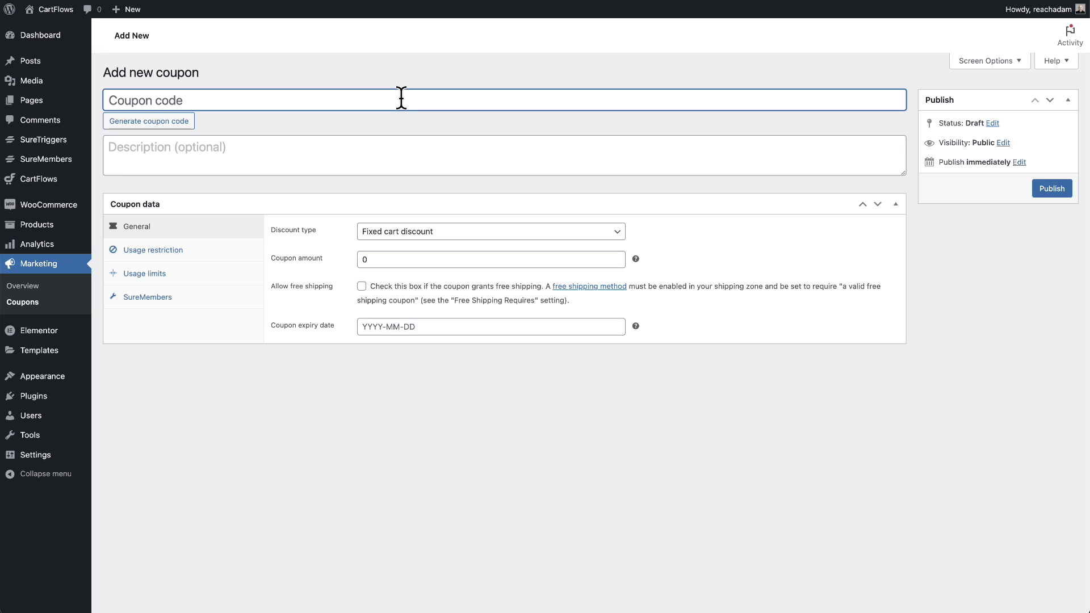
click(409, 270)
drag(287, 280, 284, 297)
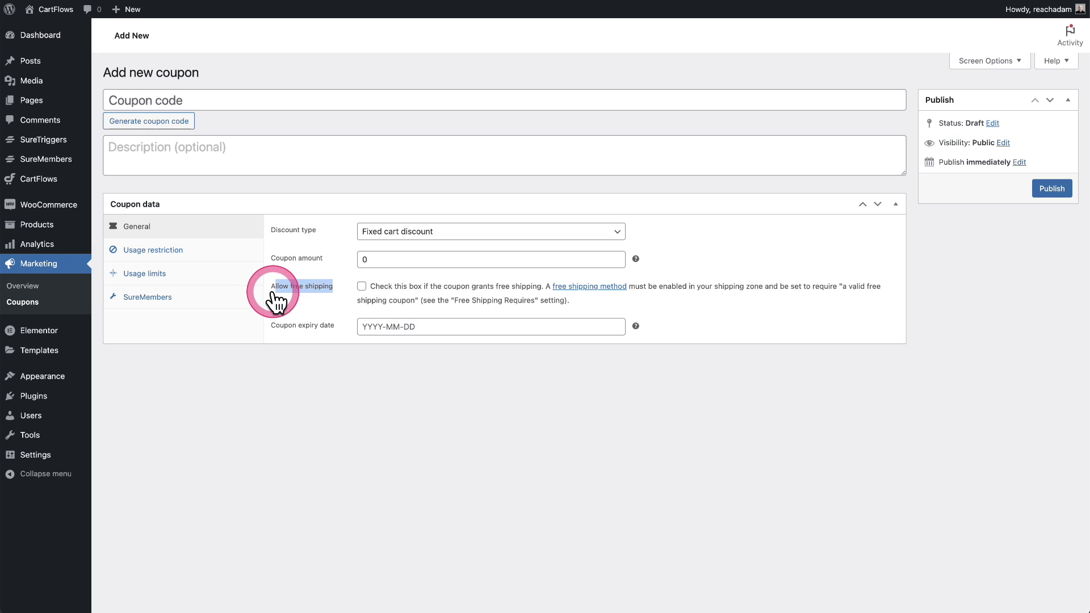
click(362, 286)
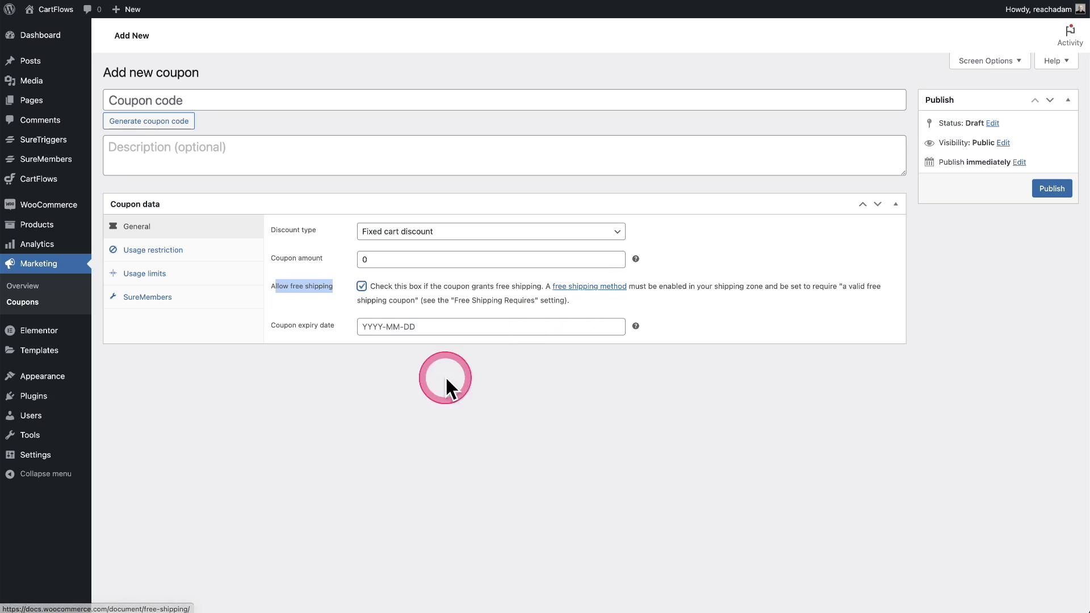
click(362, 286)
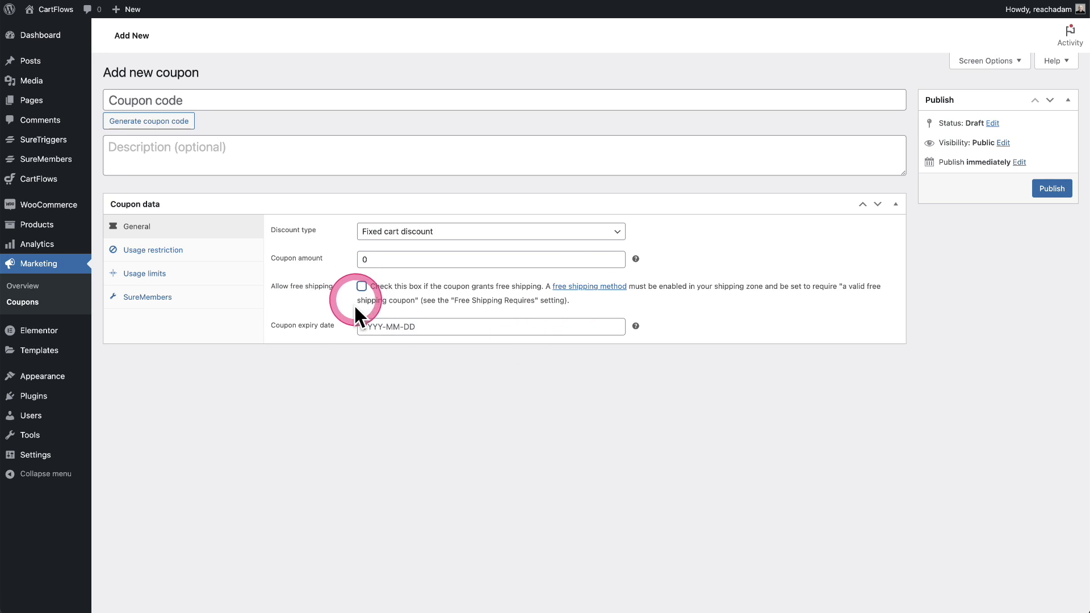
click(339, 386)
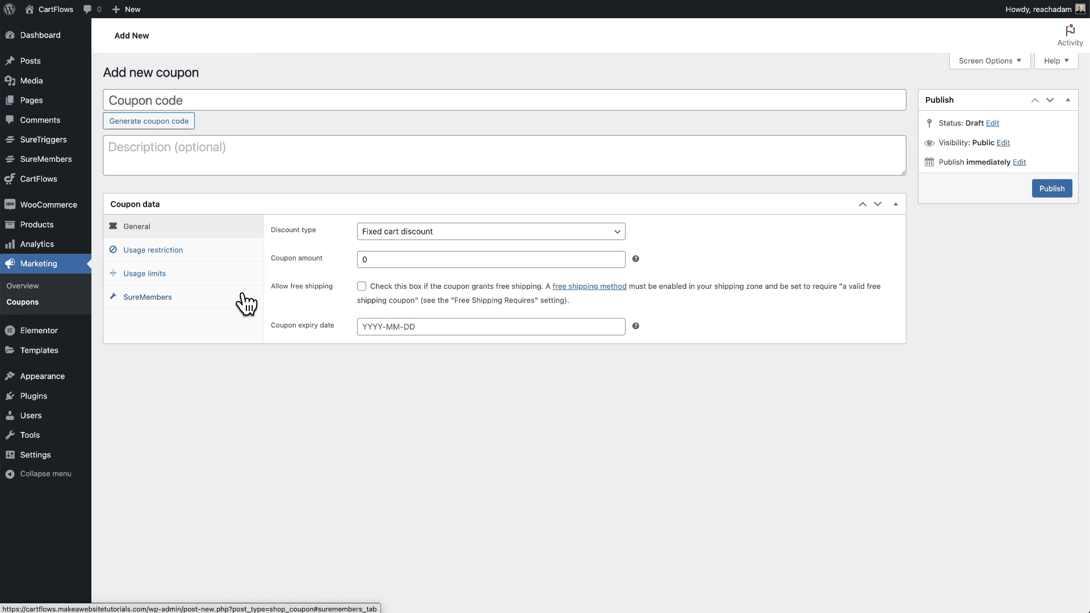
- Enter coupon code PRIME as a percentage discount of 10
click(244, 102)
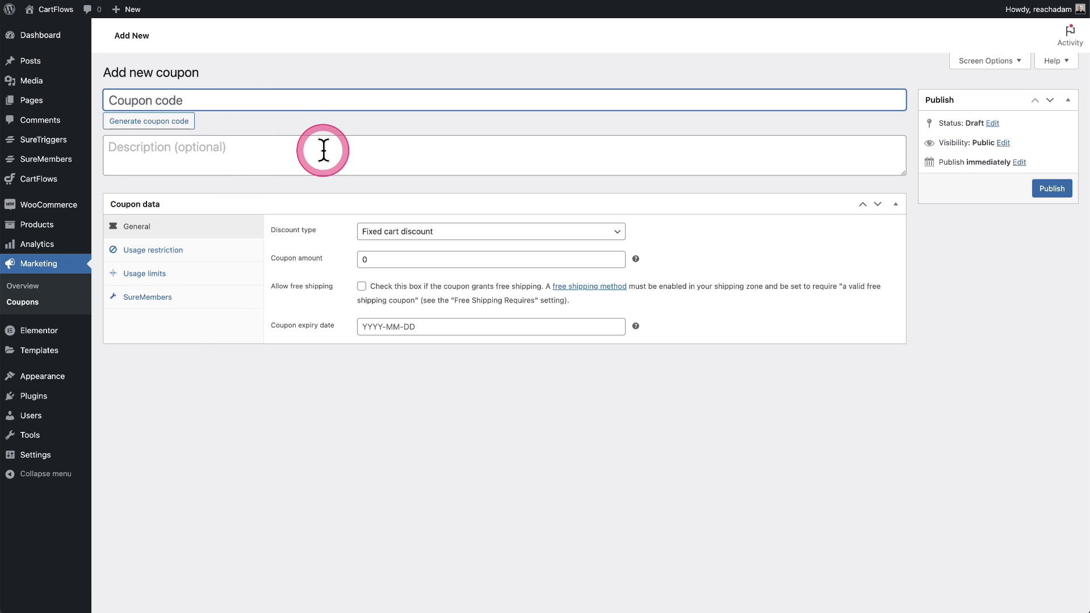
text(PRIME)
click(388, 231)
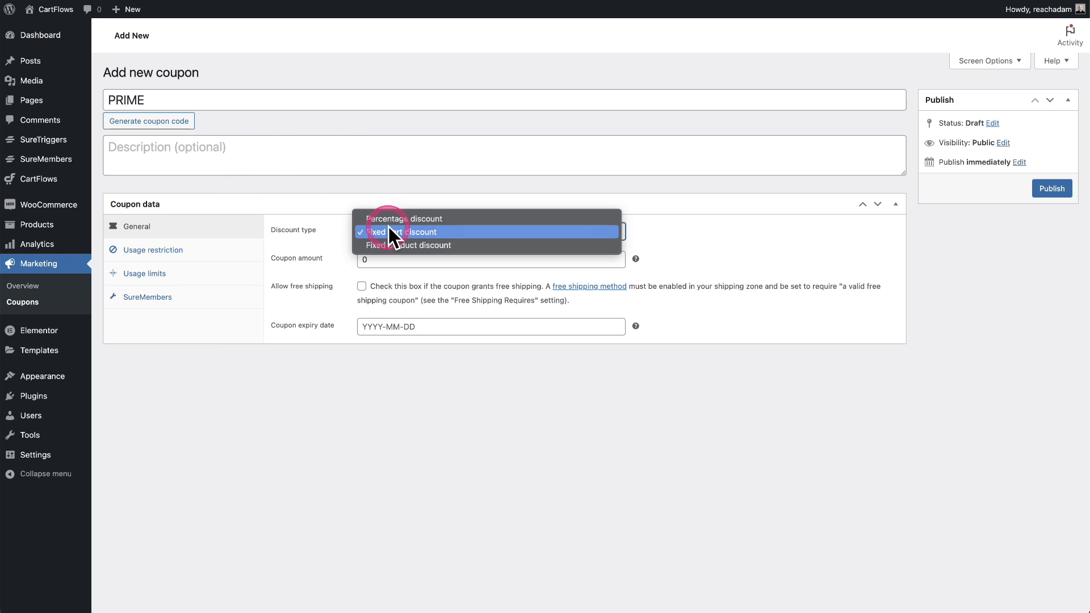
click(458, 220)
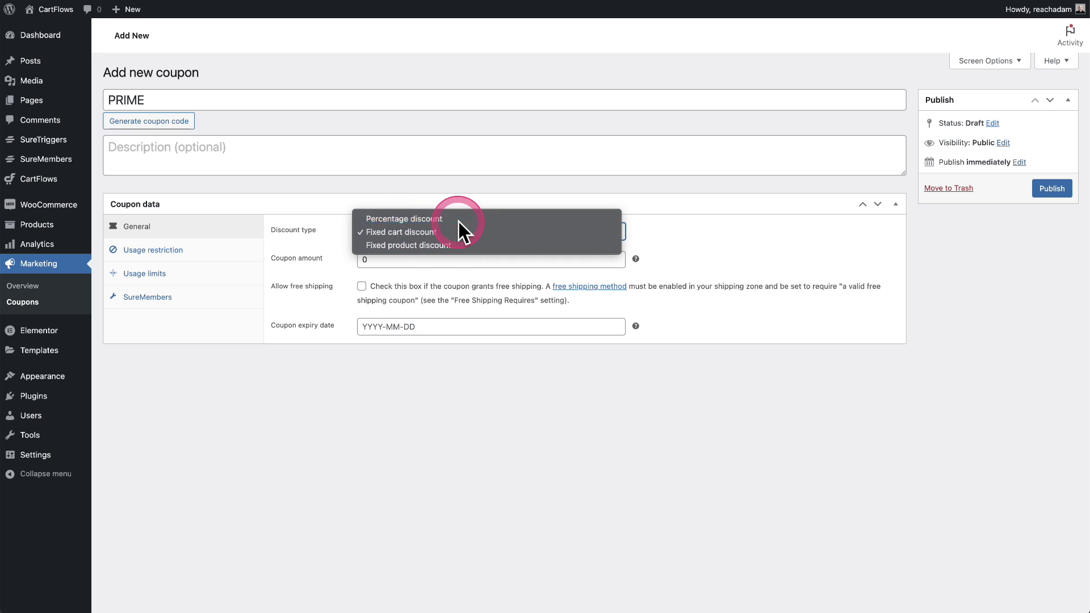
double_click(423, 259)
text(1)
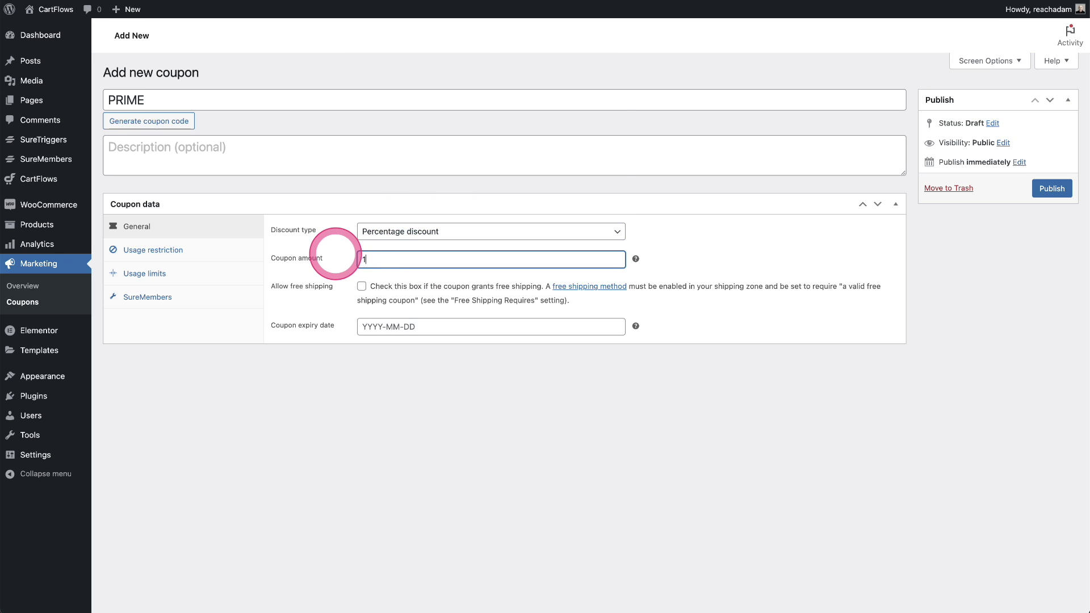
text(0)
click(304, 393)
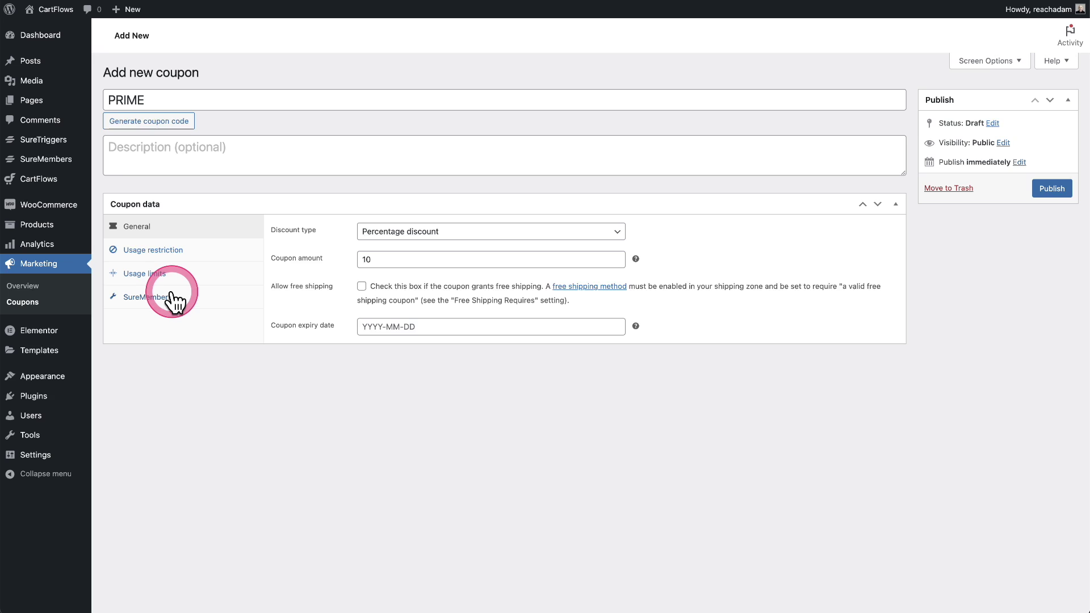
- Restrict the PRIME coupon to the Prime Membership access group on its SureMembers settings
click(160, 300)
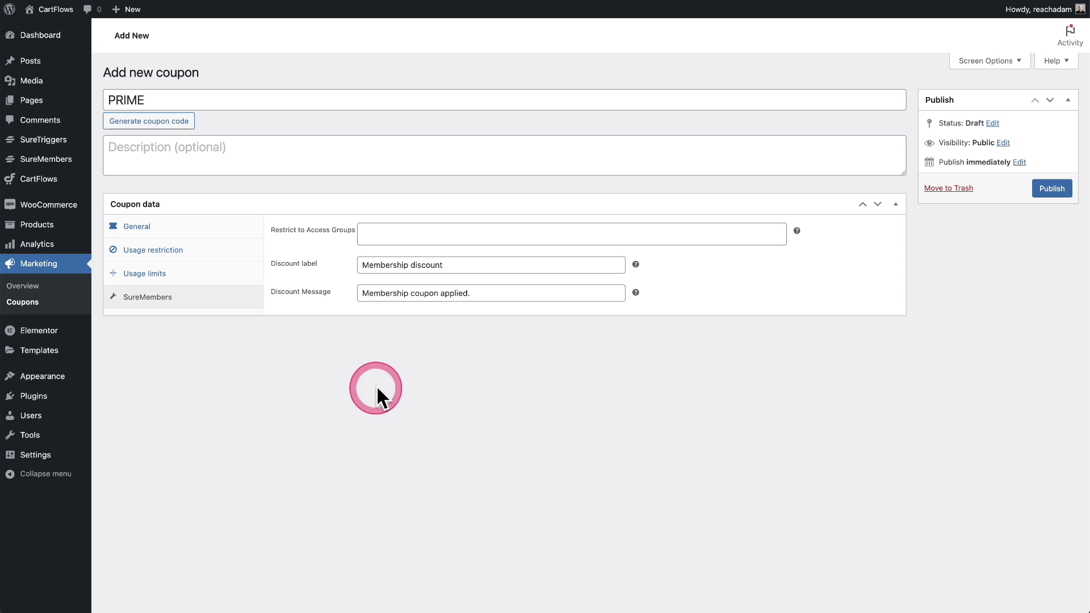
click(429, 226)
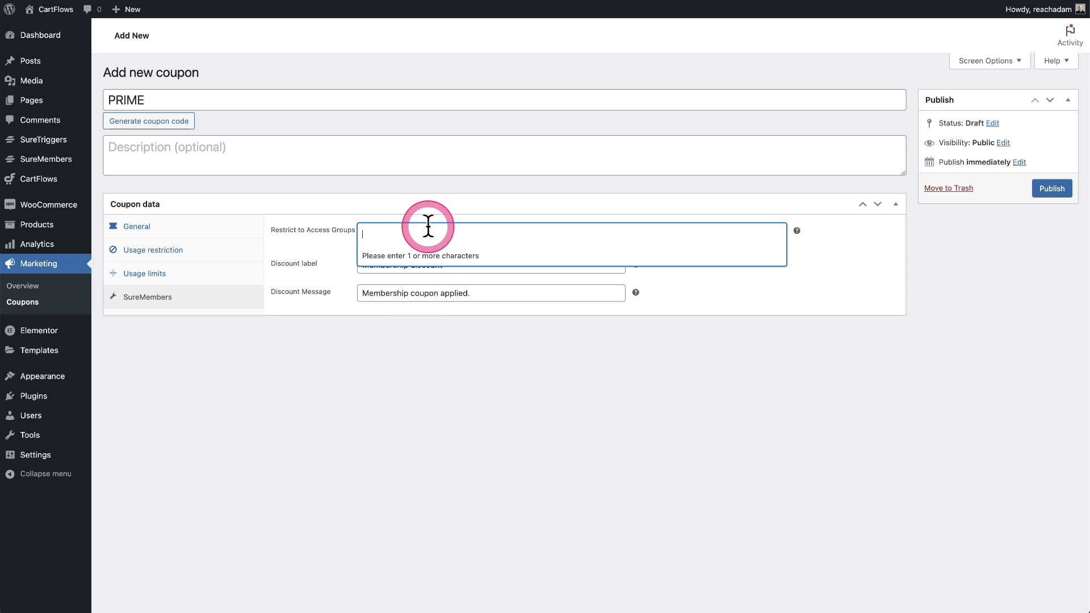
text(prim)
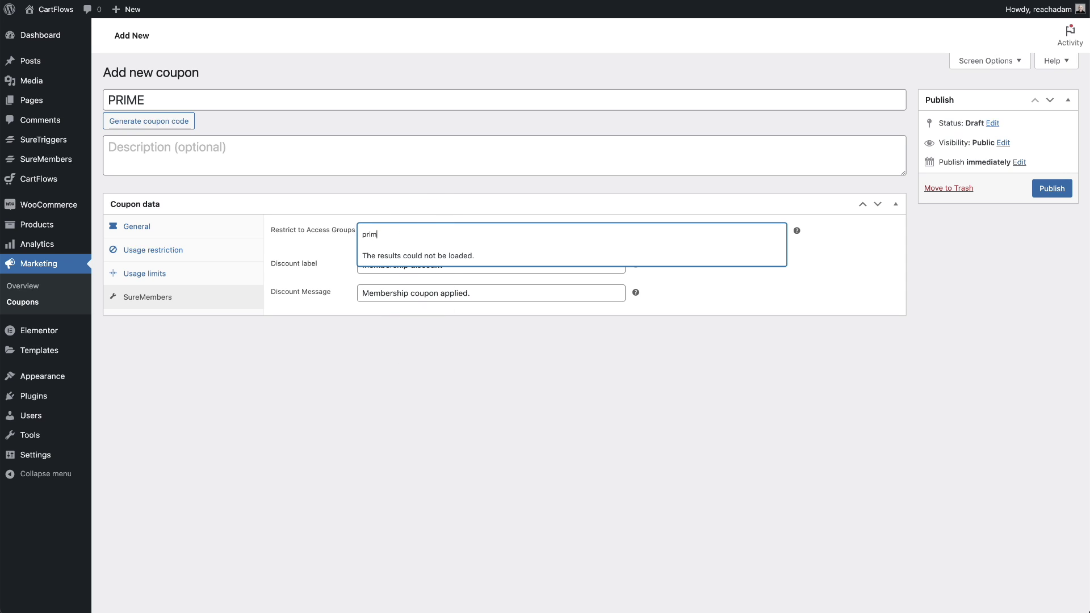
click(415, 255)
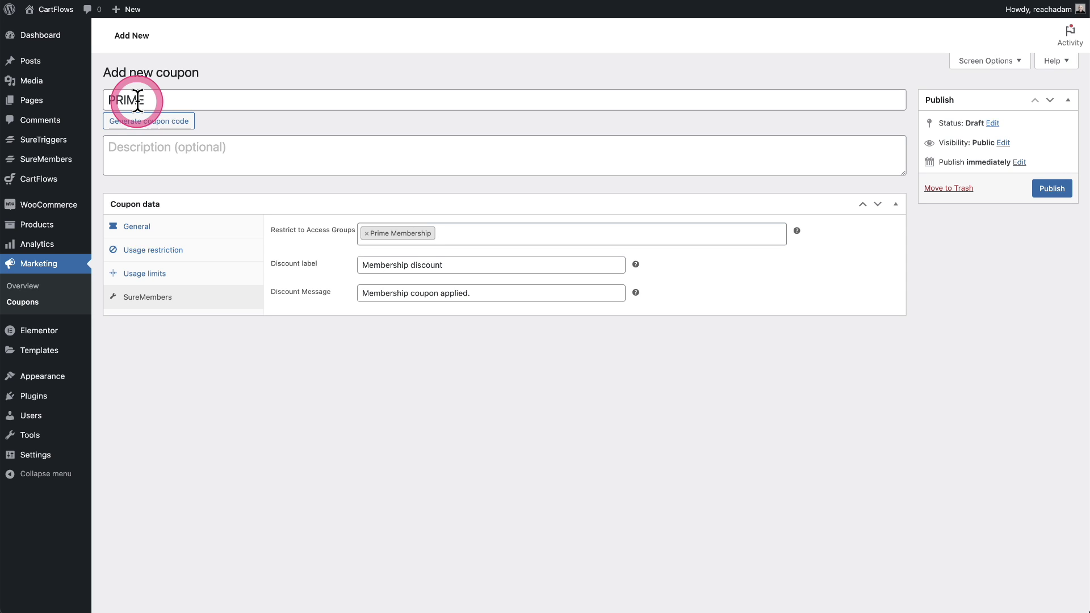
click(139, 100)
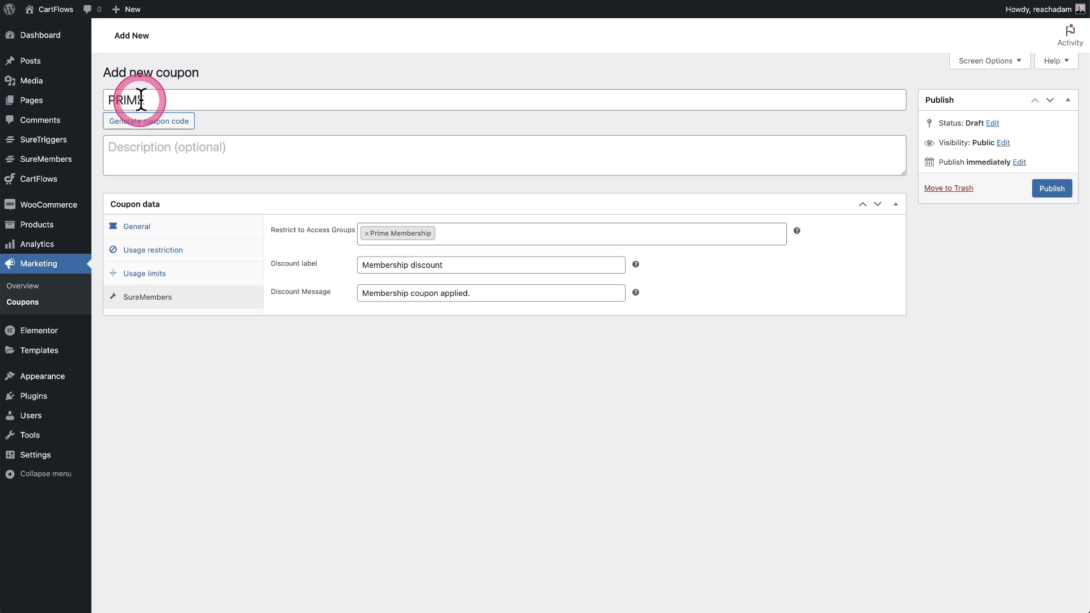
click(411, 253)
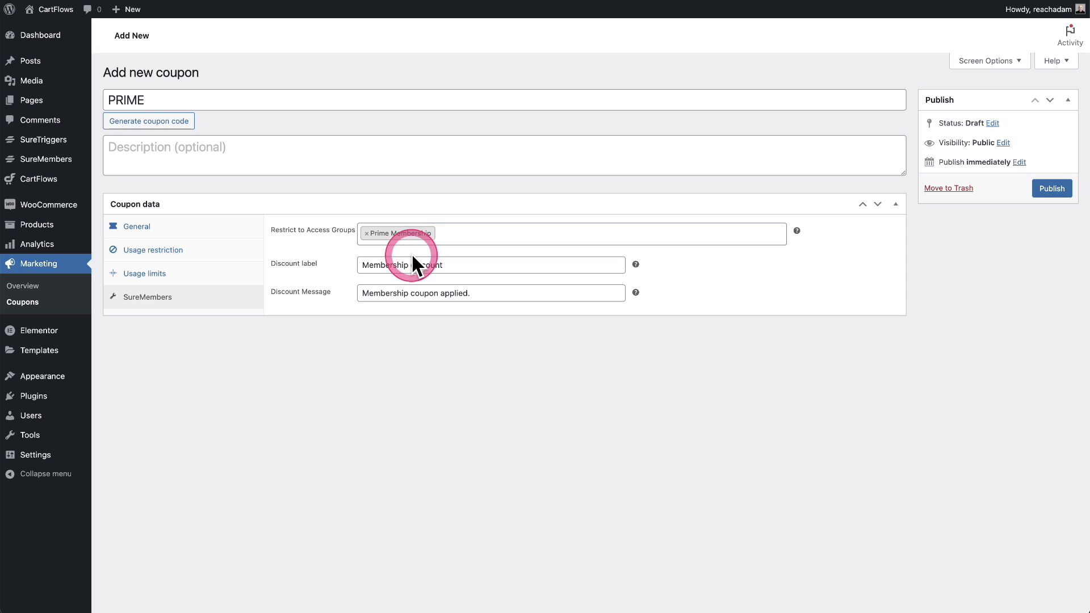
- Change the discount label to Prime discount wording
triple_click(466, 265)
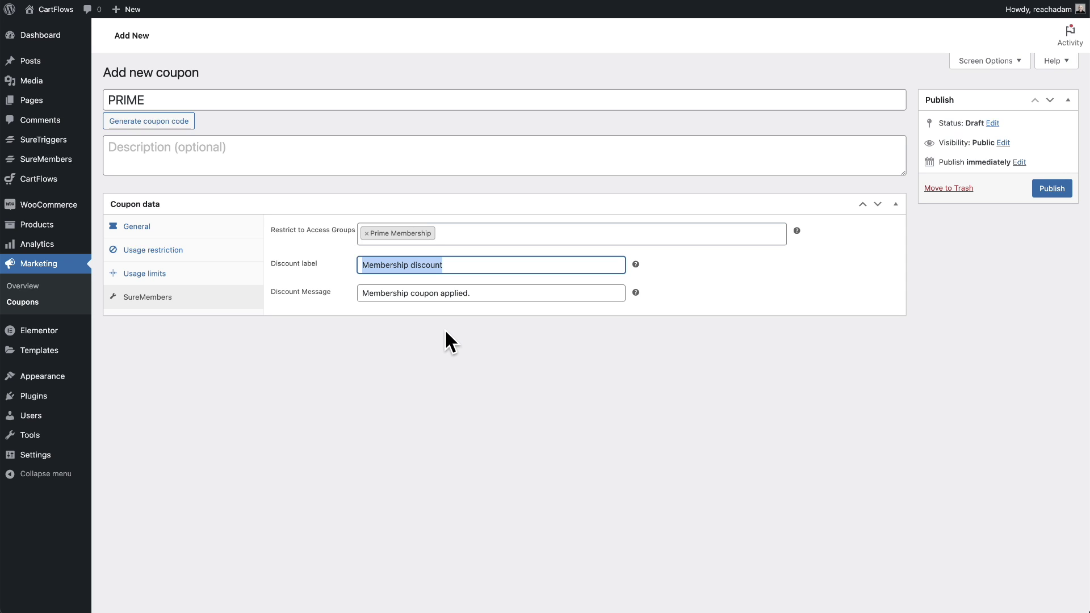
click(385, 265)
double_click(386, 264)
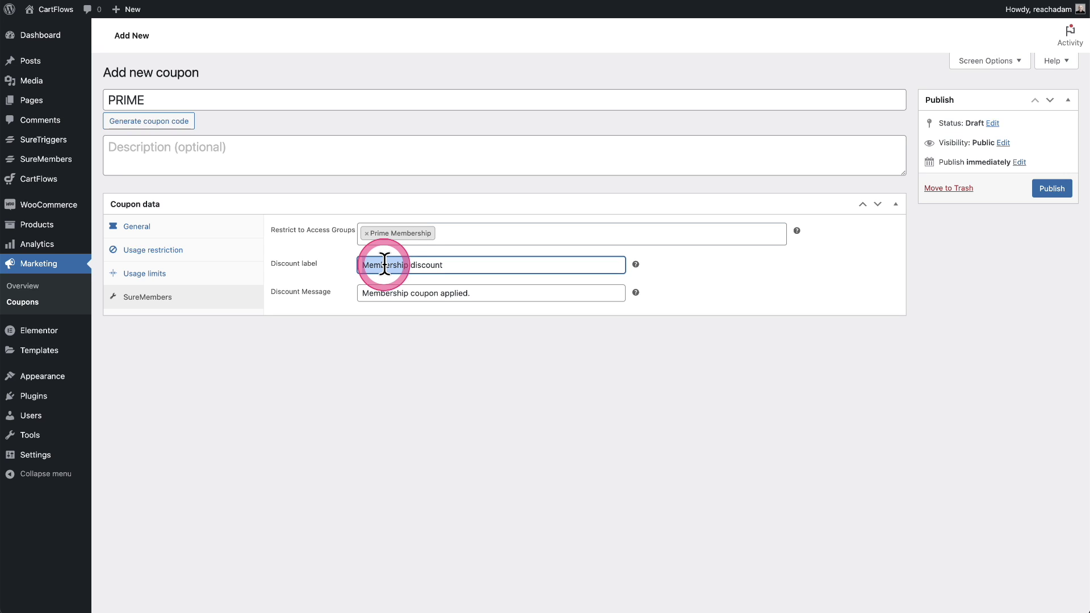
text(Prime)
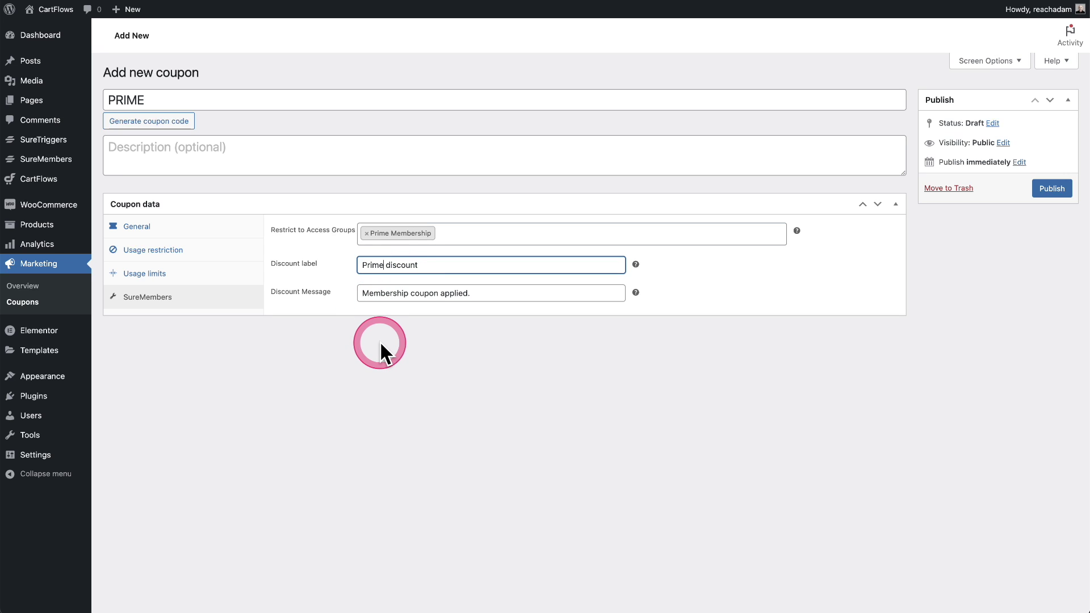
click(380, 342)
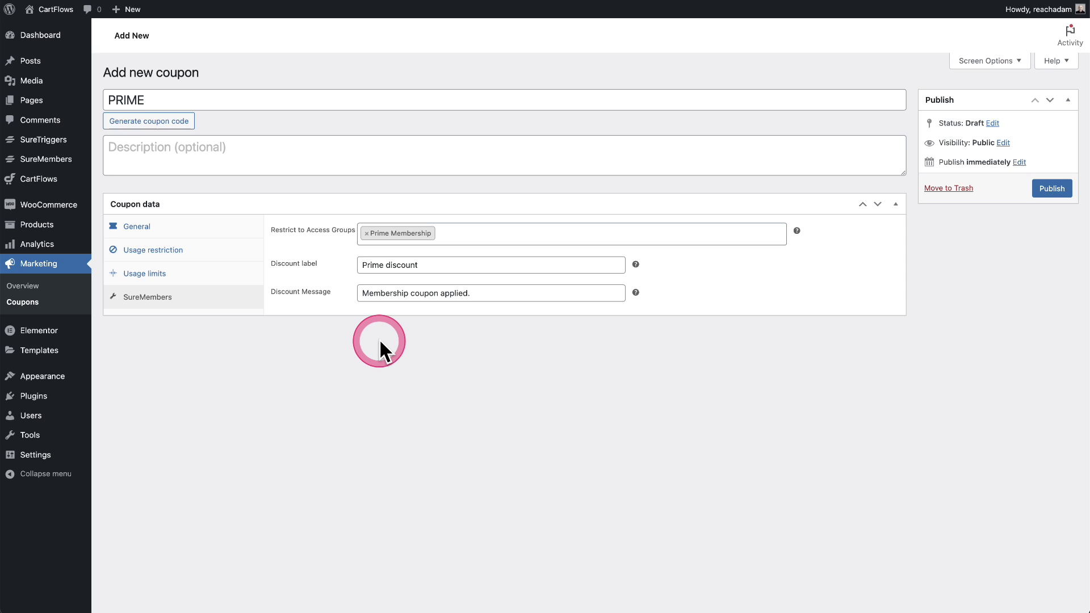
- Reword the discount message to 'Prime discount applied!' without the trailing period
drag(360, 293, 557, 290)
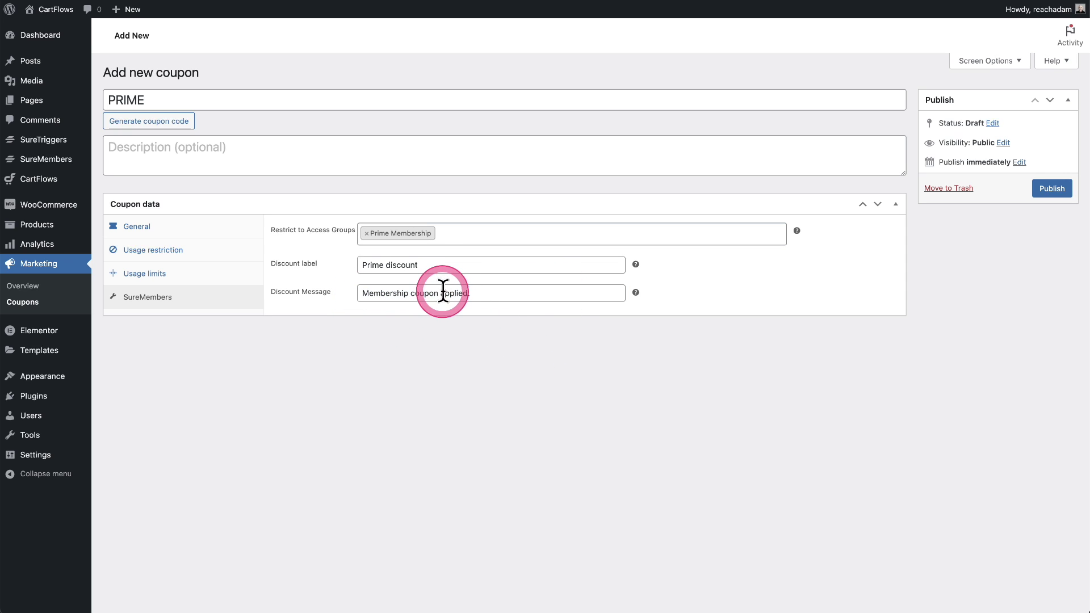
drag(538, 350, 439, 269)
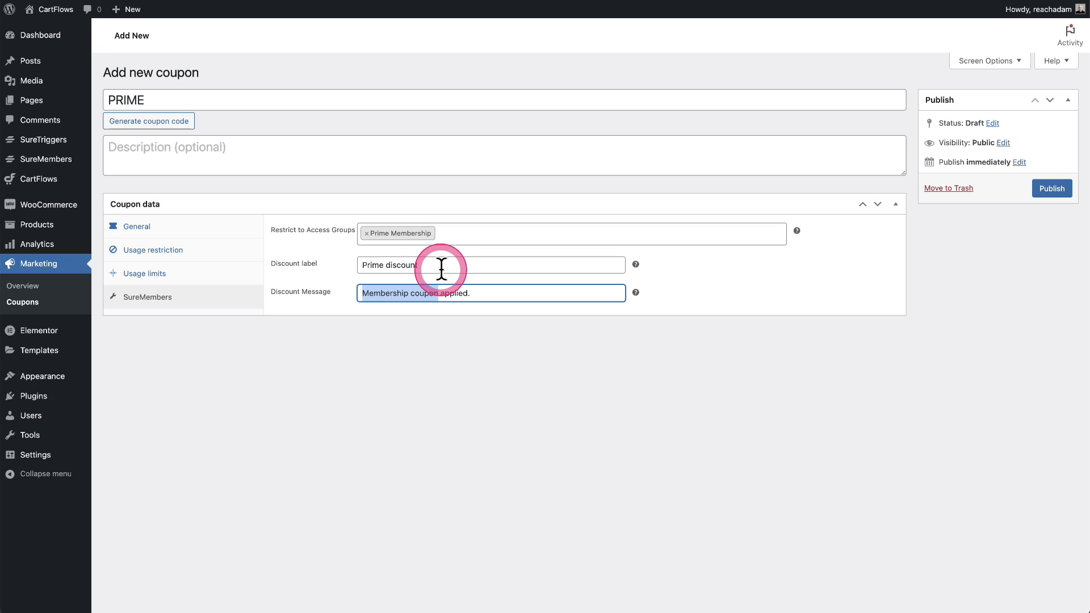
text(Prime discount)
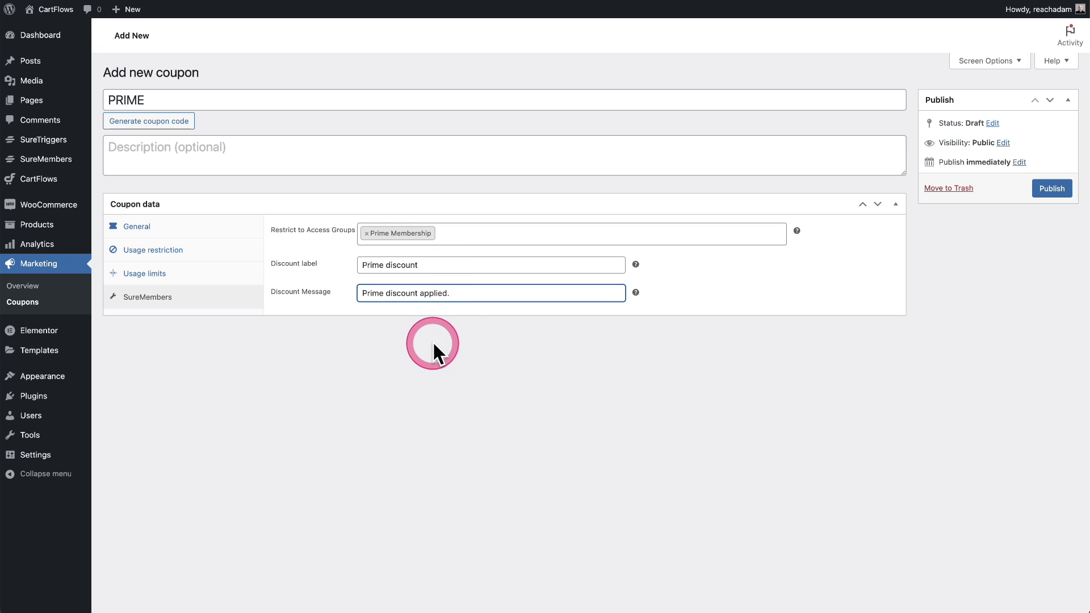
click(461, 294)
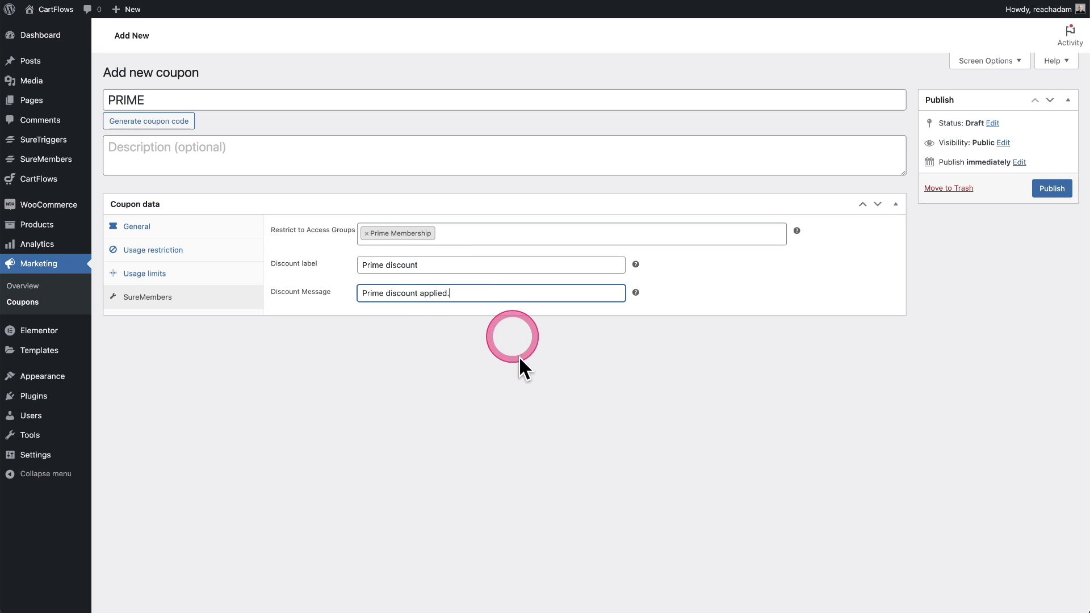
key(BackSpace)
text(!)
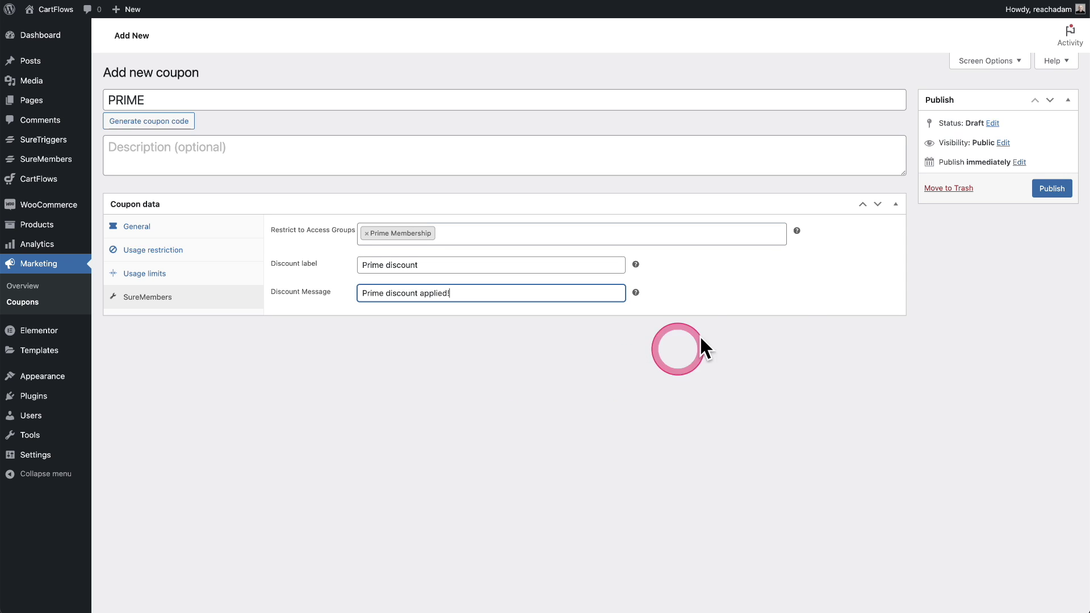
- Publish the PRIME coupon and go to the Users list
click(1050, 191)
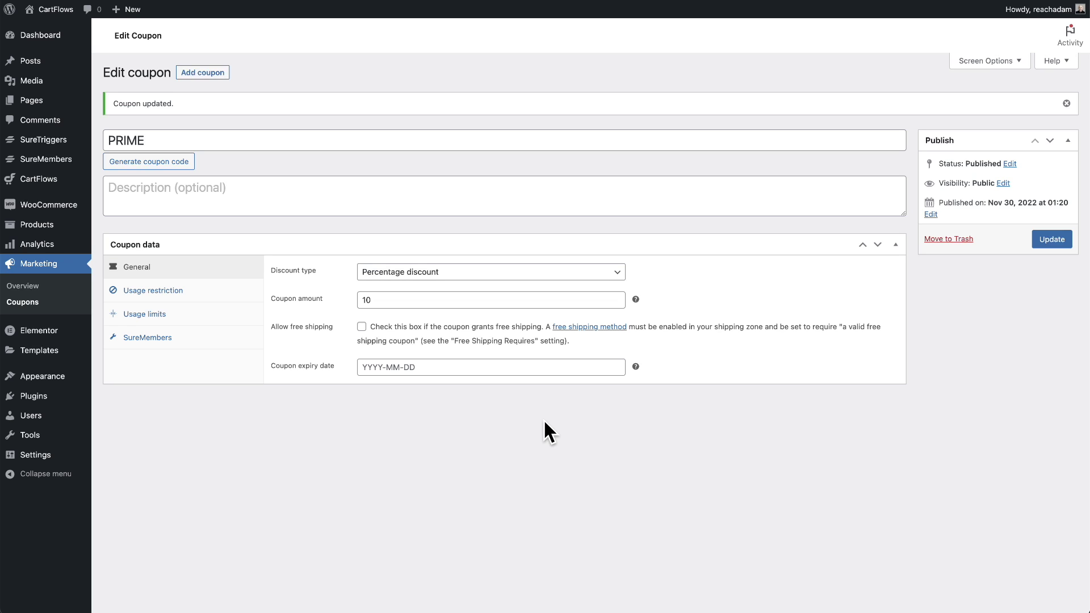
double_click(284, 140)
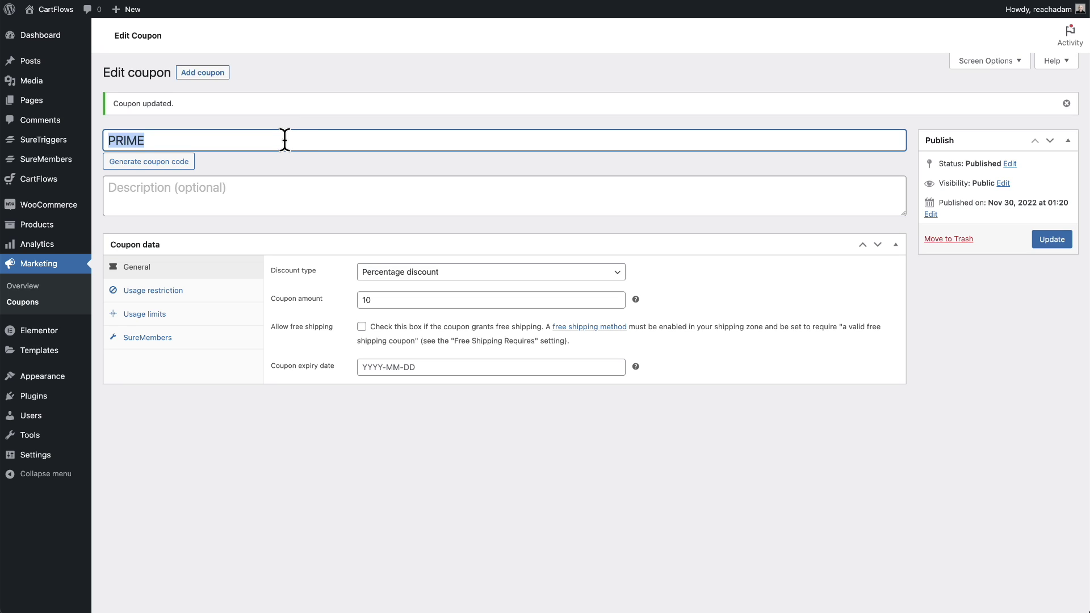
double_click(250, 140)
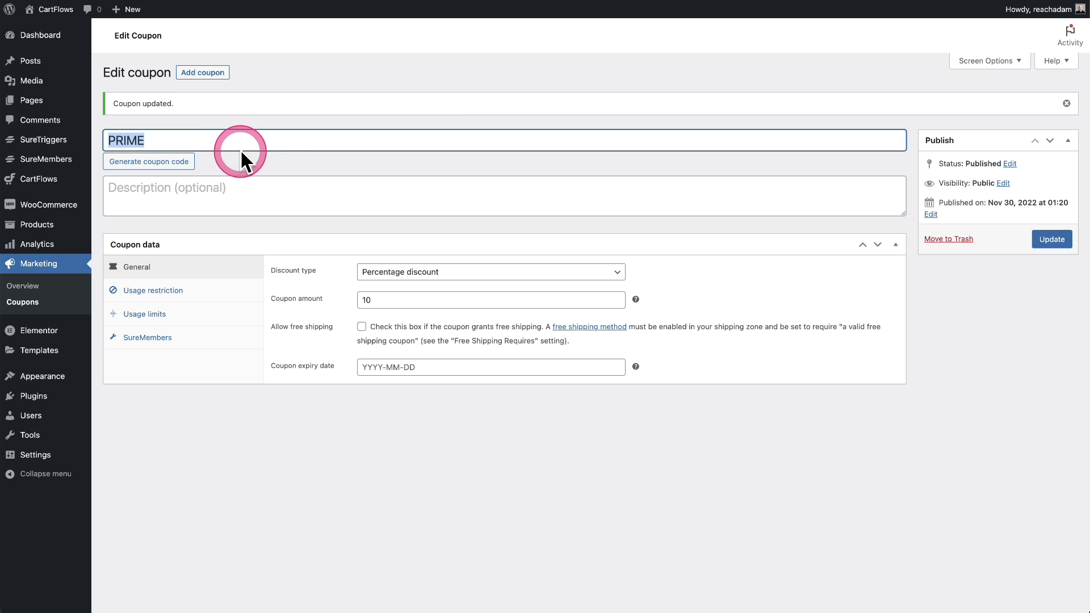
click(236, 455)
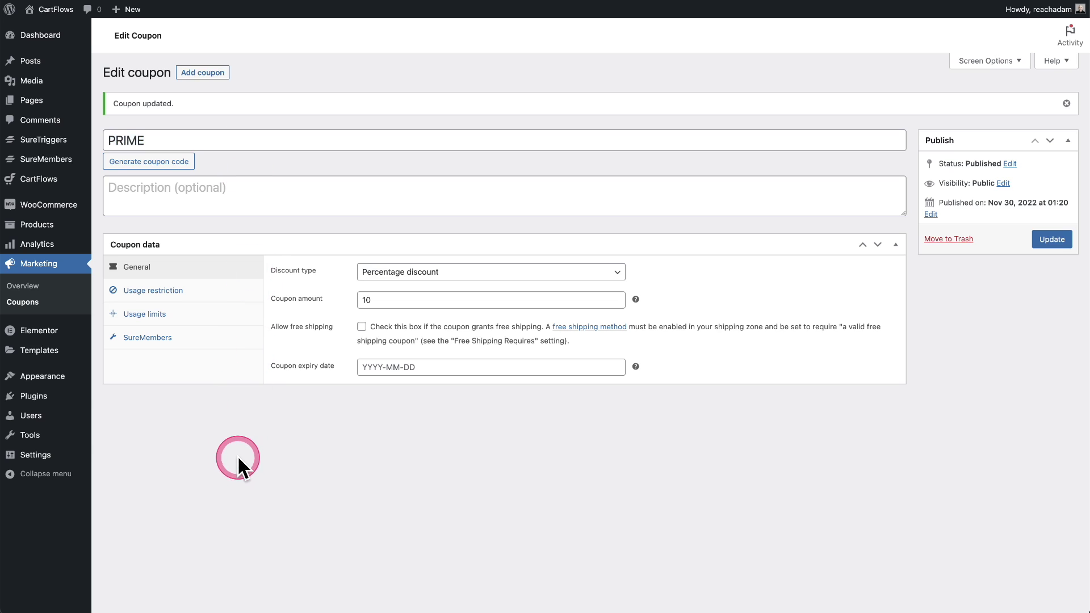
click(67, 423)
- Open the admin's profile and scroll down to its Add Access Group section
click(178, 121)
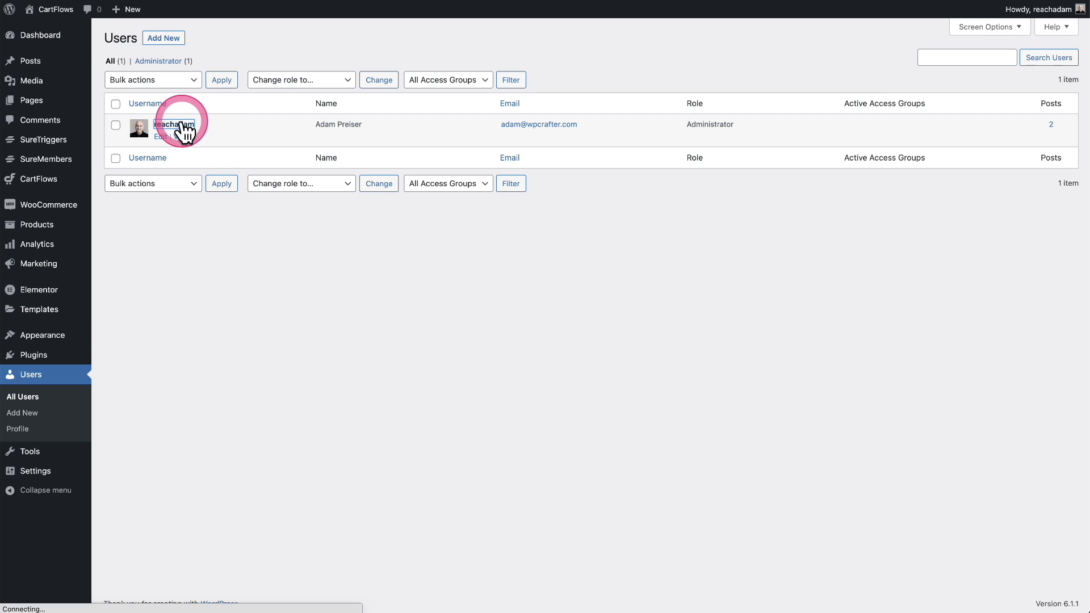
scroll(578, 310, down, 10)
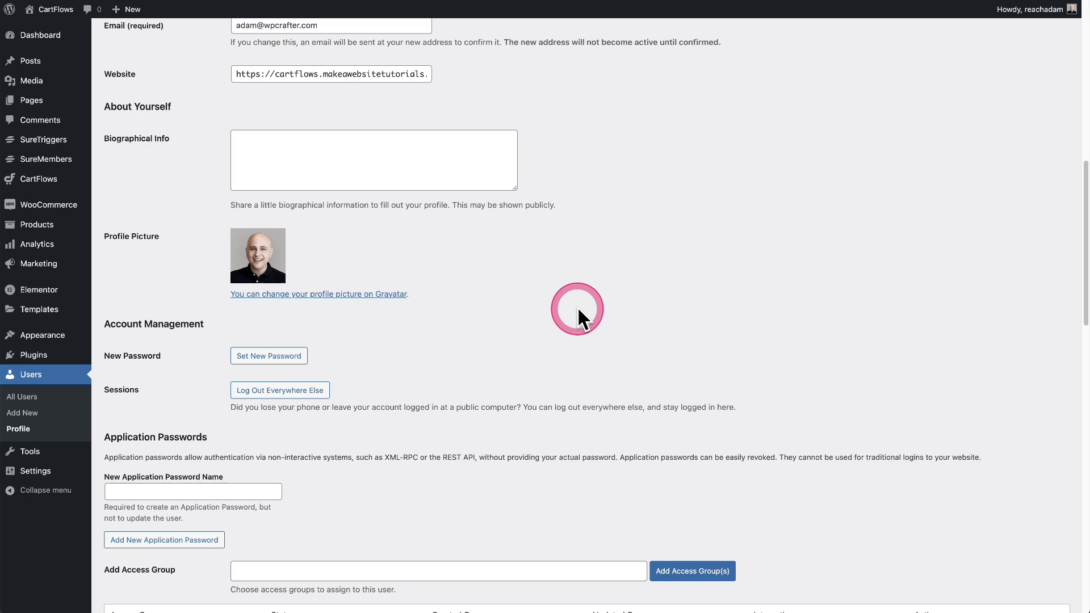
scroll(577, 307, down, 4)
scroll(577, 305, down, 4)
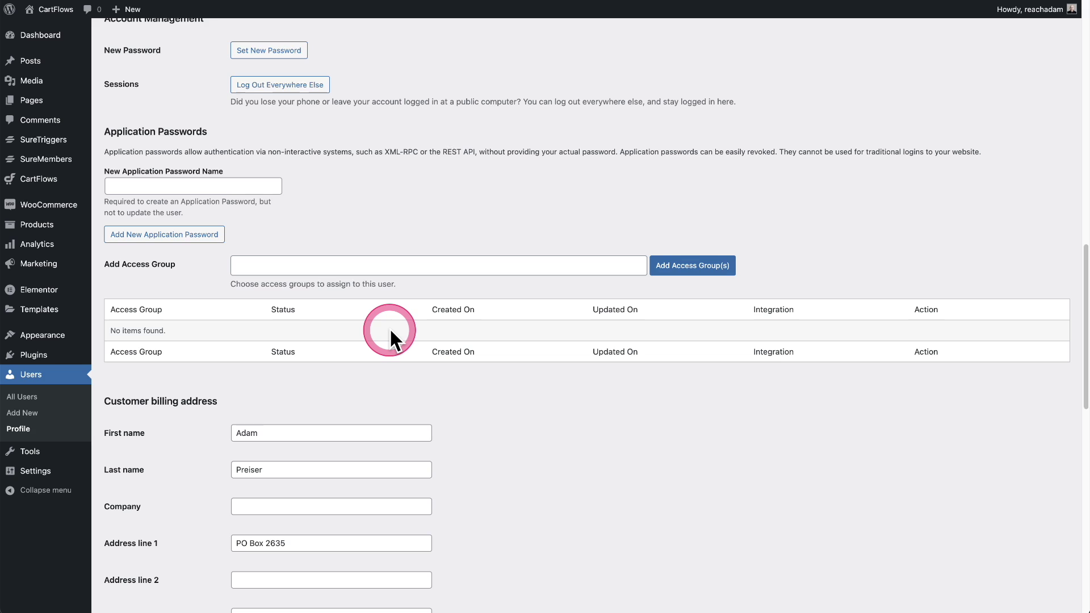
click(319, 268)
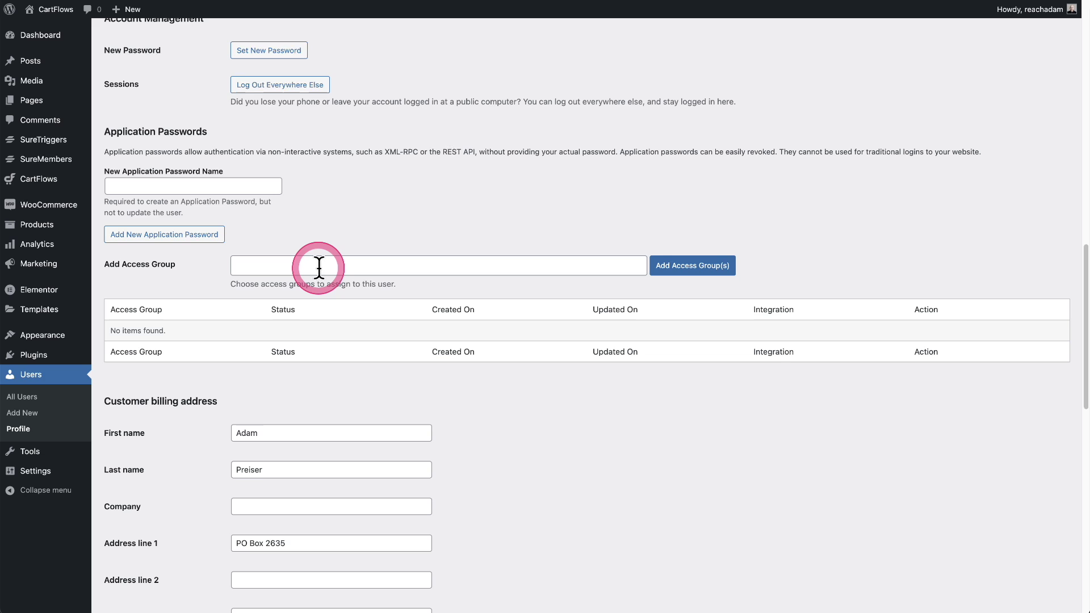
click(319, 268)
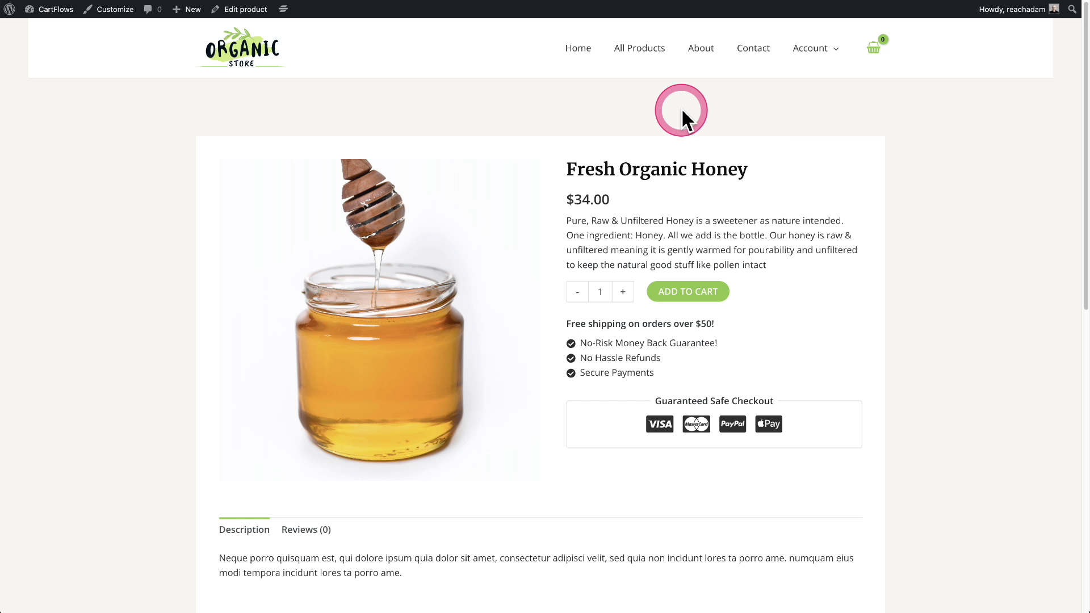
- Add Fresh Organic Honey to the cart and apply coupon PRIME, which is rejected as invalid
click(694, 296)
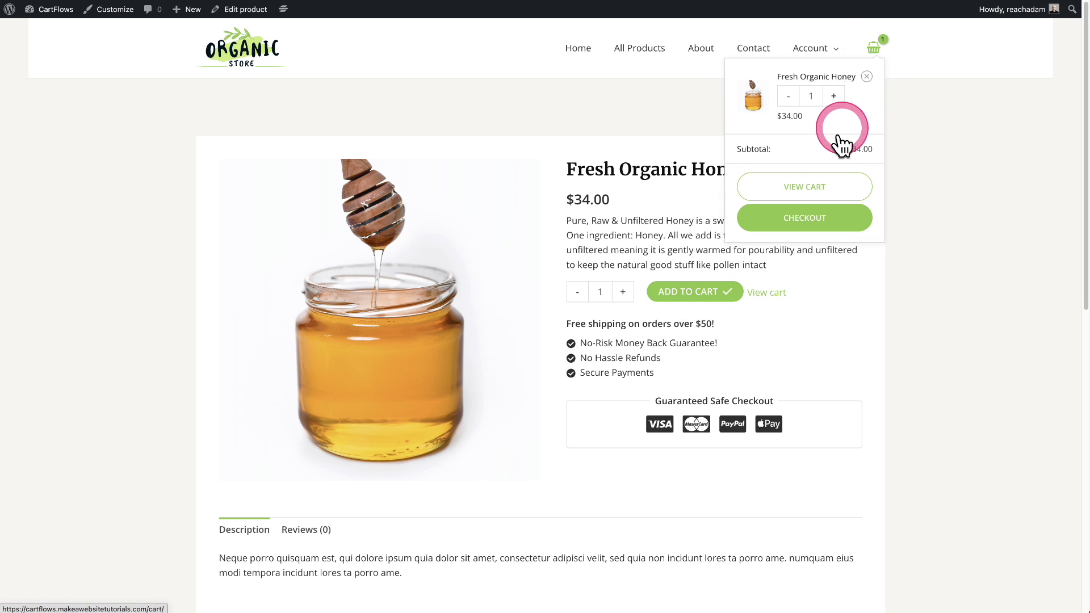
click(807, 183)
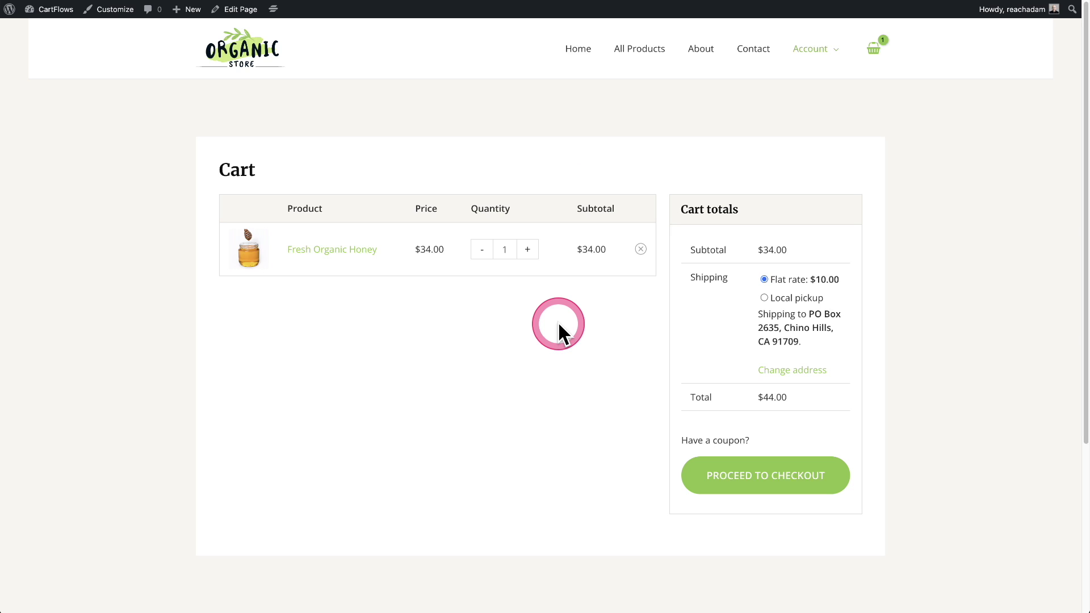
click(710, 442)
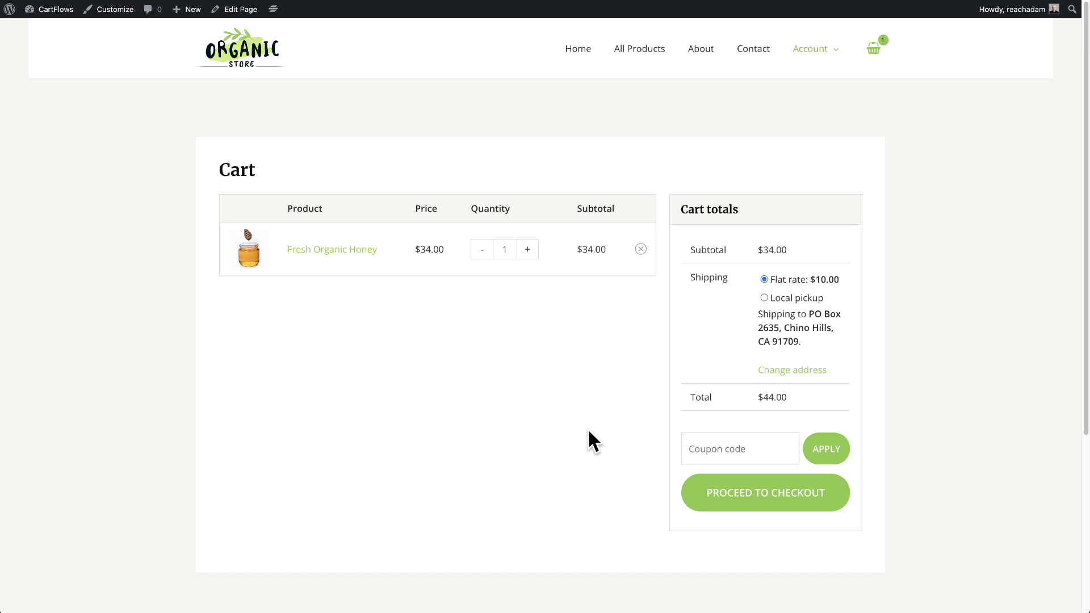
click(689, 448)
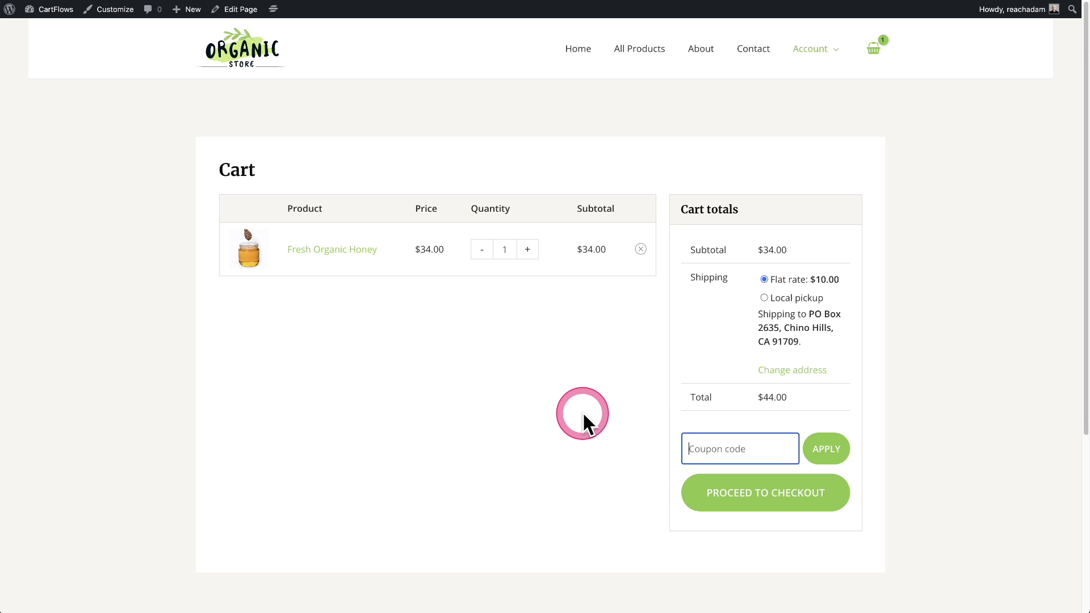
text(PRIME)
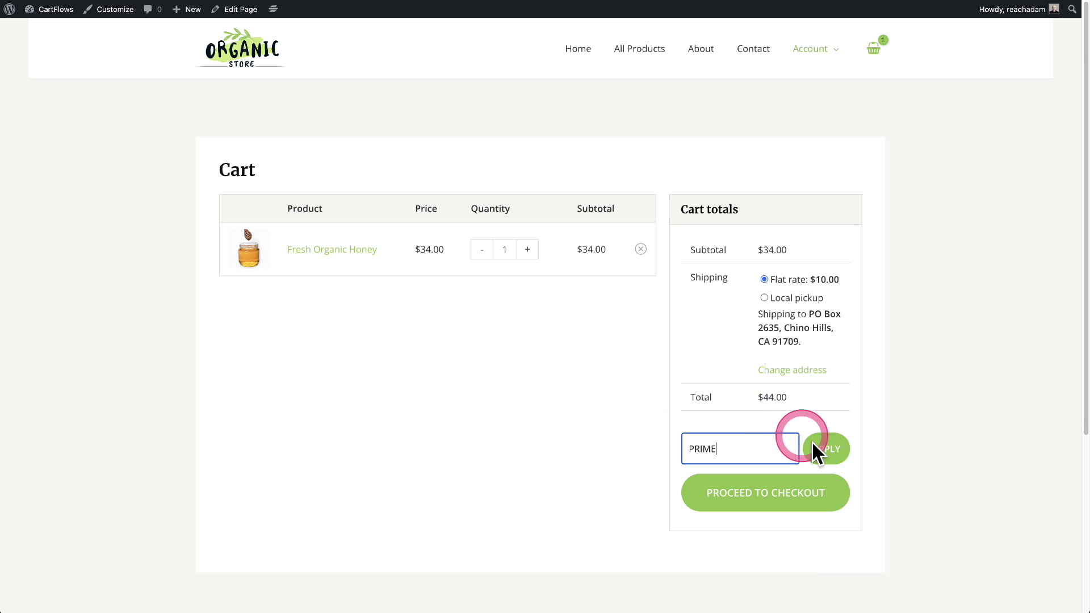
click(826, 451)
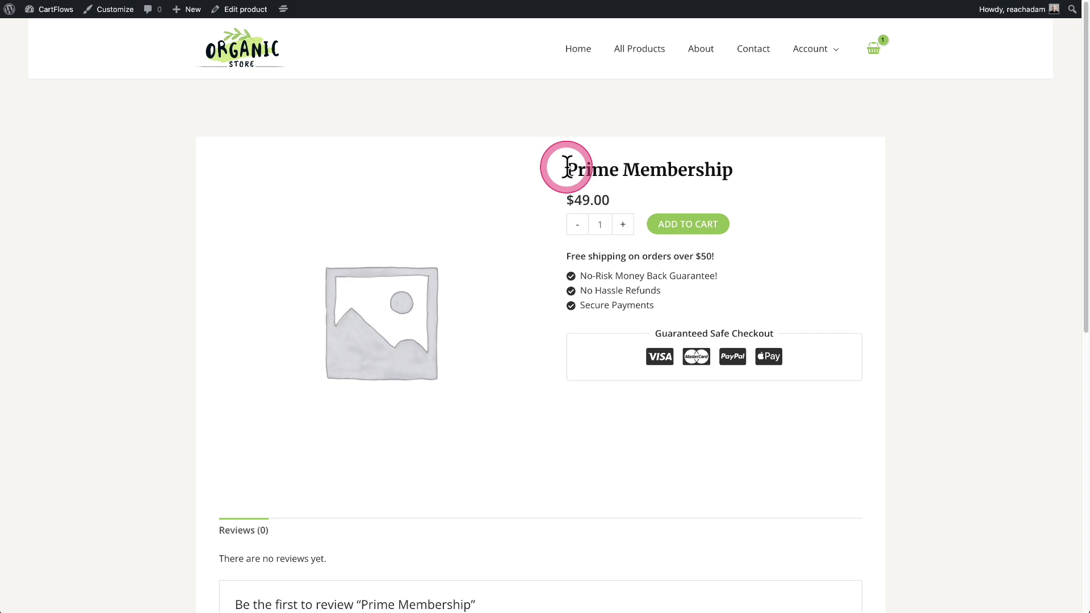
- Add Prime Membership to the cart, remove the honey, and proceed to checkout
drag(565, 164, 823, 165)
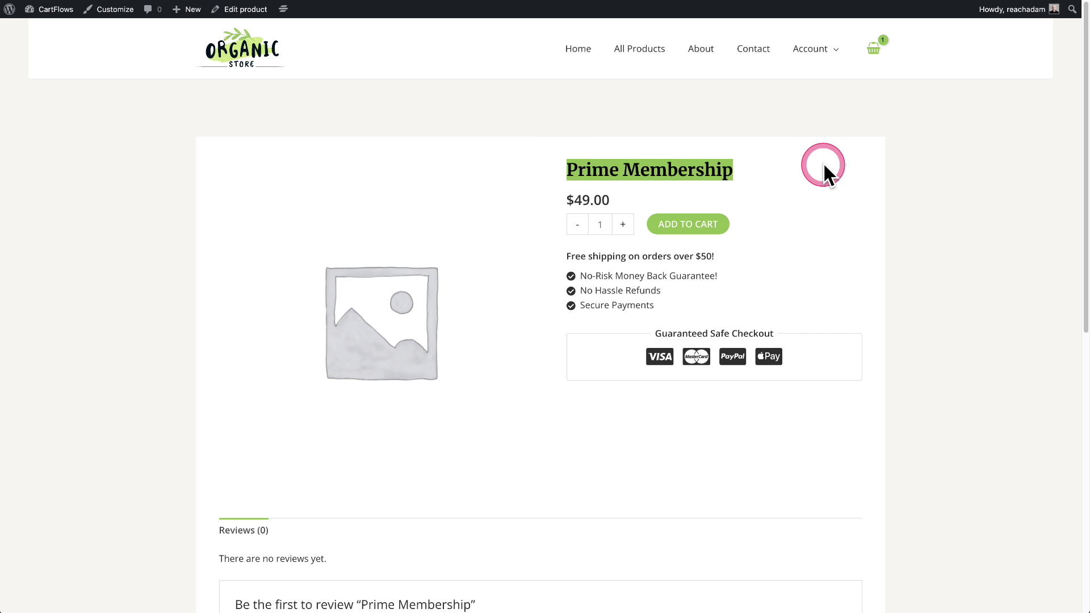
click(823, 165)
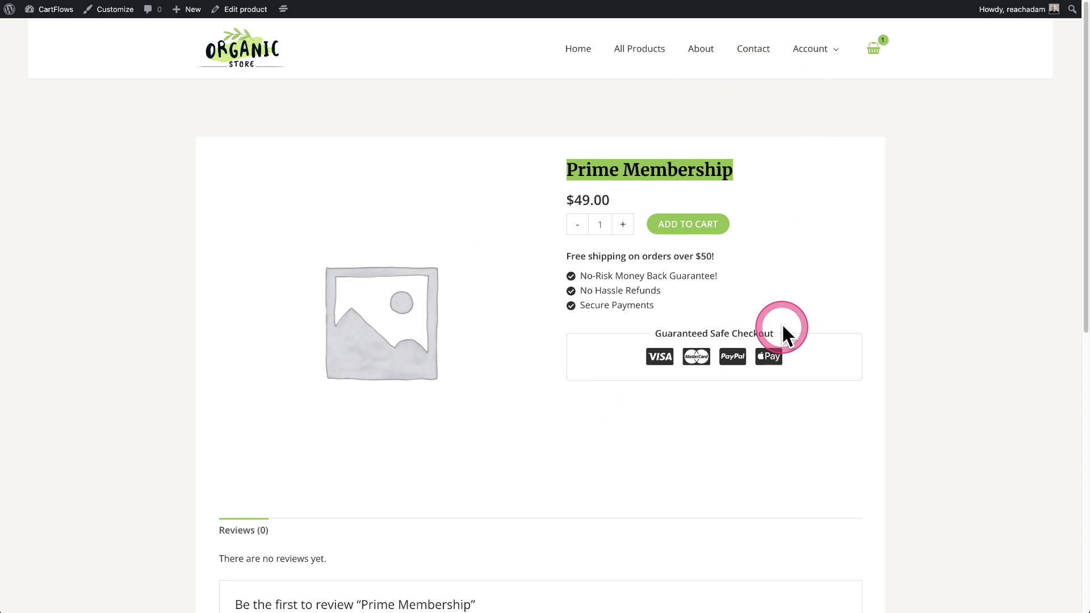
click(776, 218)
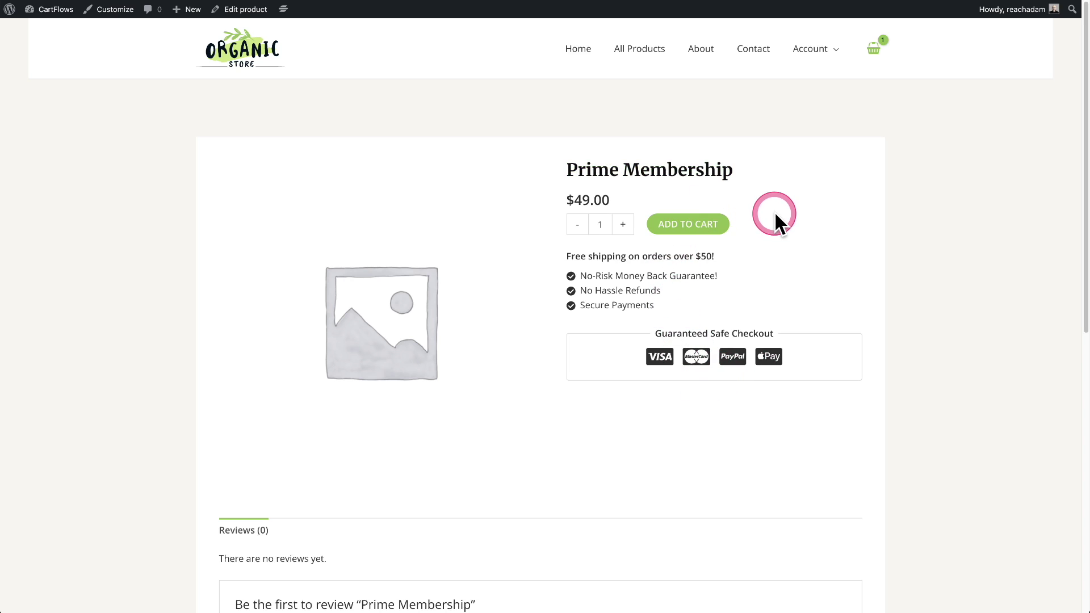
click(688, 225)
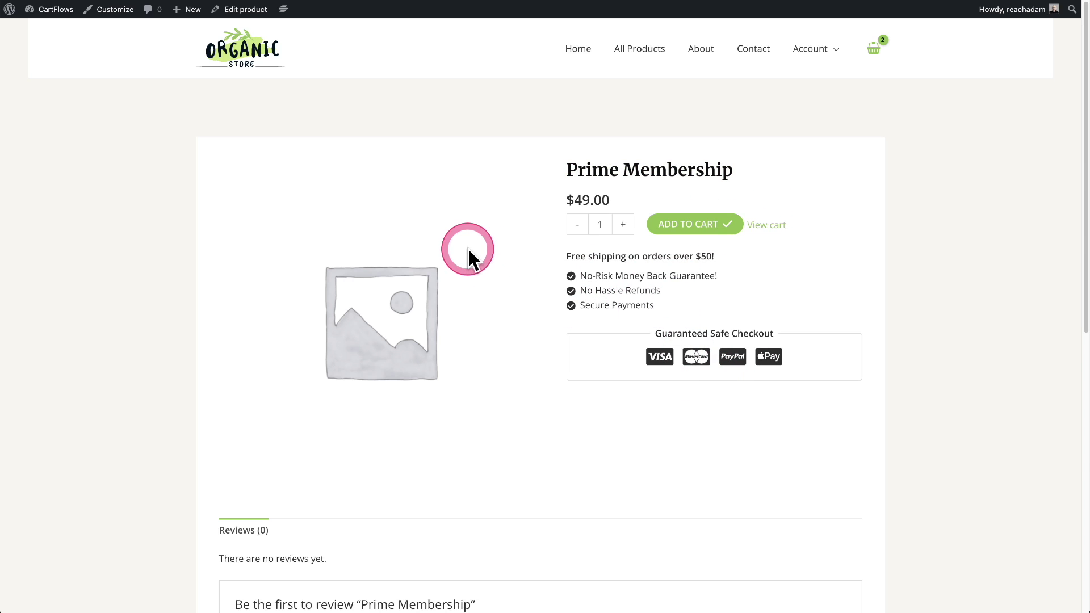
mouse_move(873, 49)
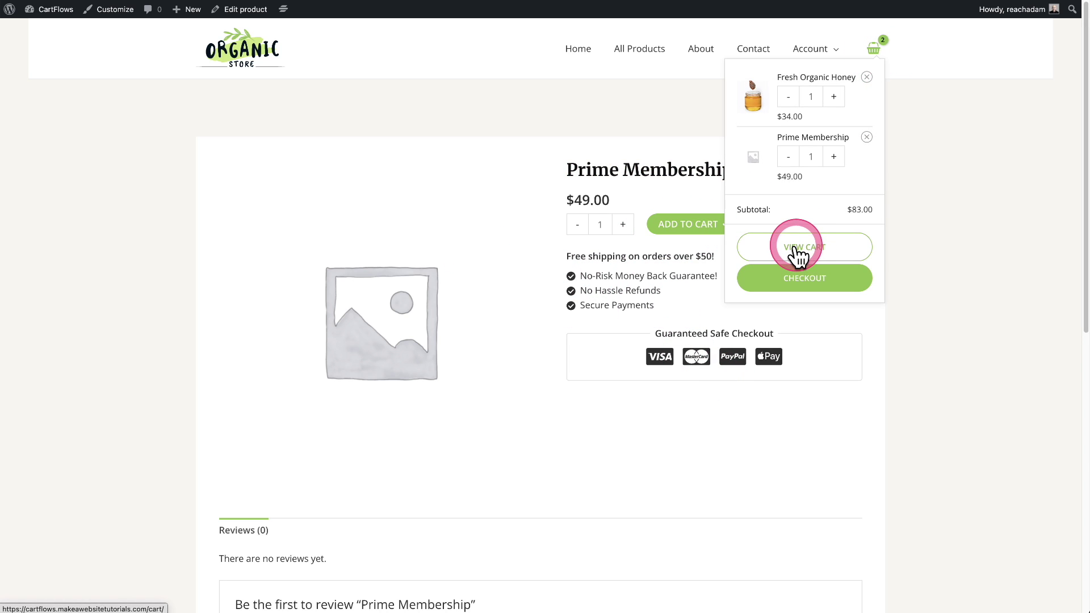
click(796, 248)
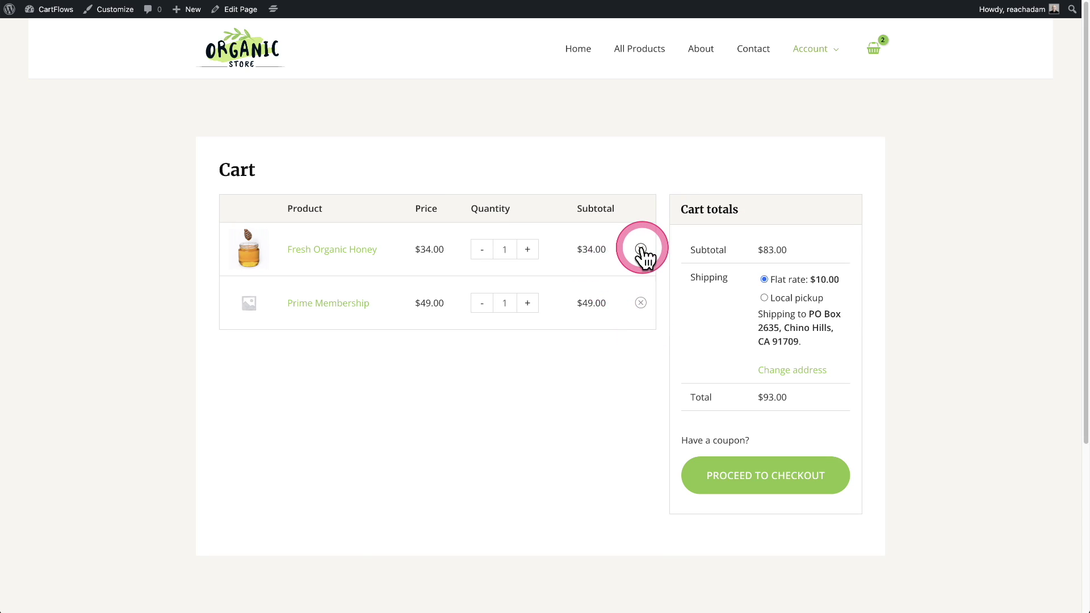
click(641, 250)
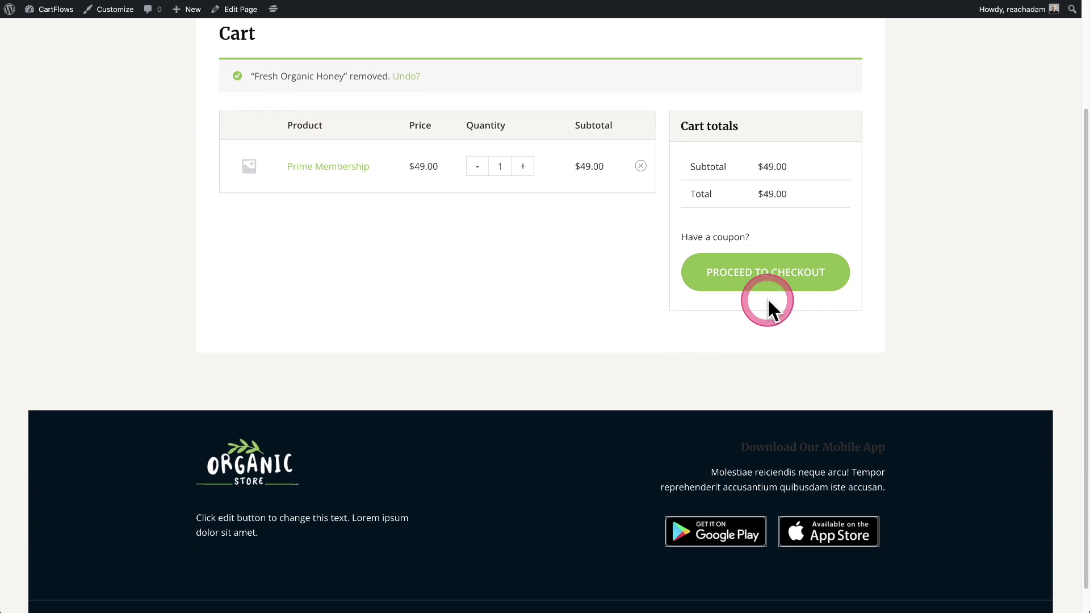
click(812, 283)
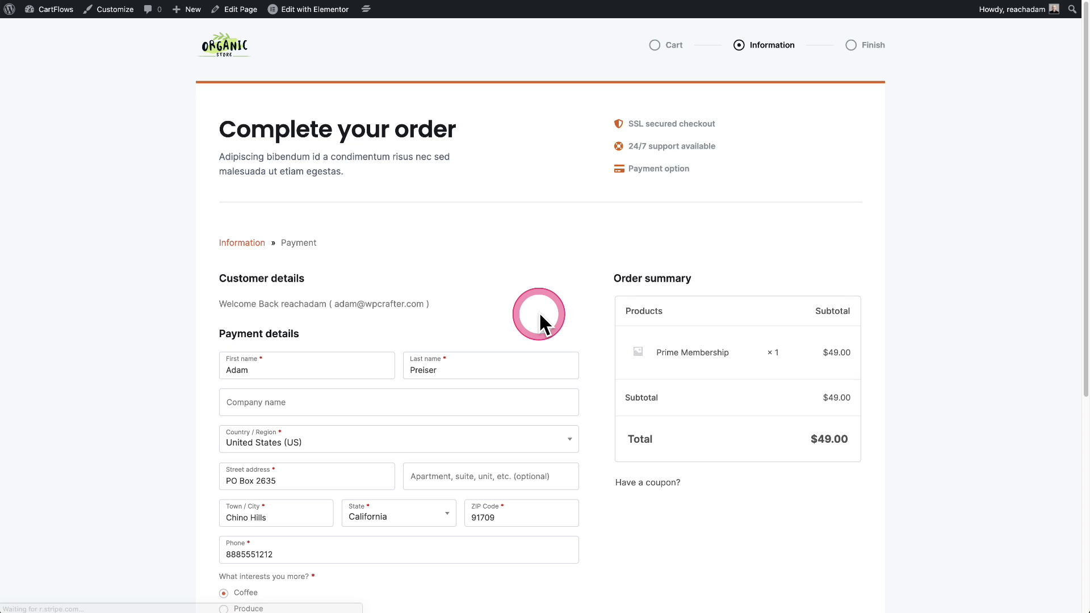
- Place the $49 Prime Membership order with cash on delivery and decline the upsell
scroll(539, 312, down, 3)
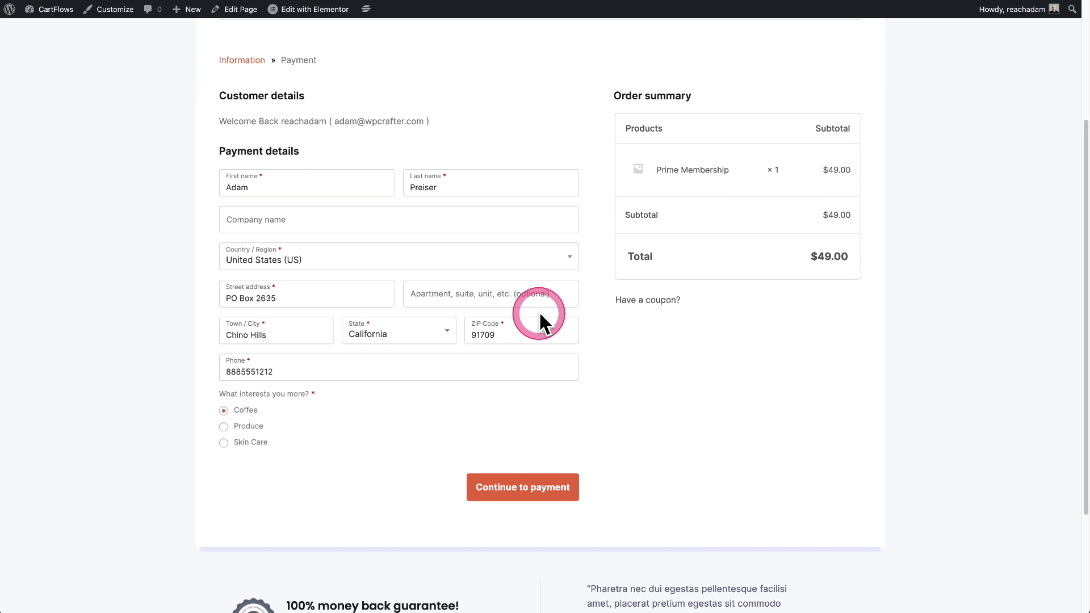
scroll(539, 311, up, 1)
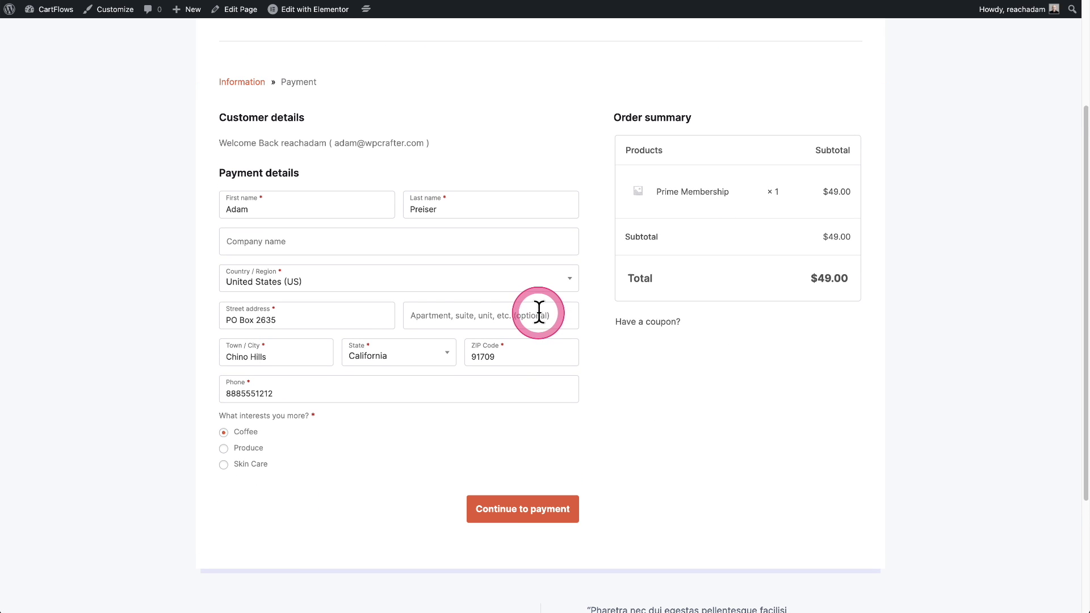
click(518, 509)
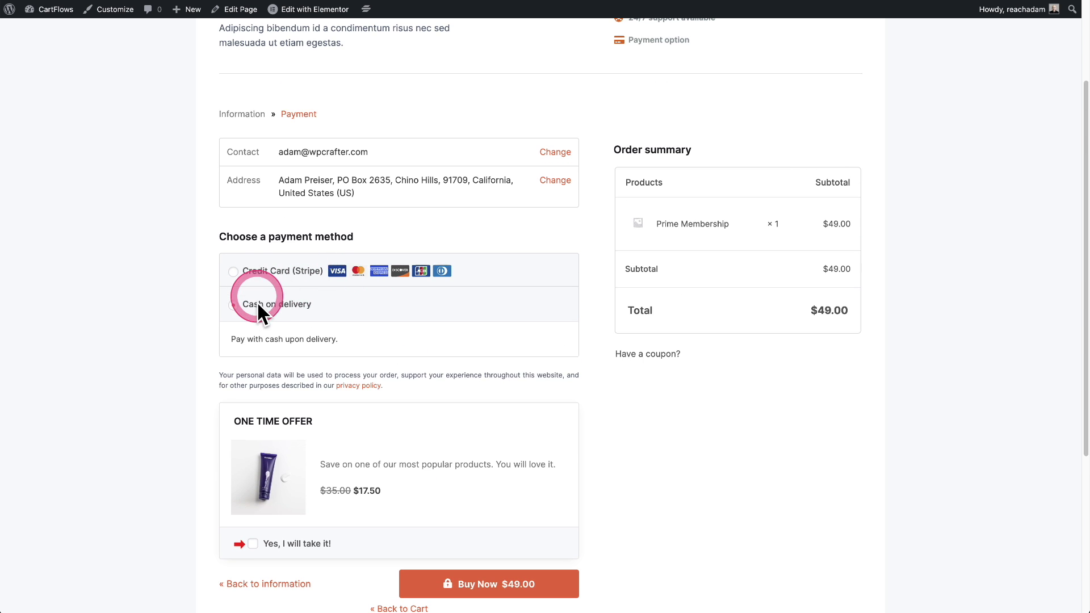
scroll(482, 369, down, 3)
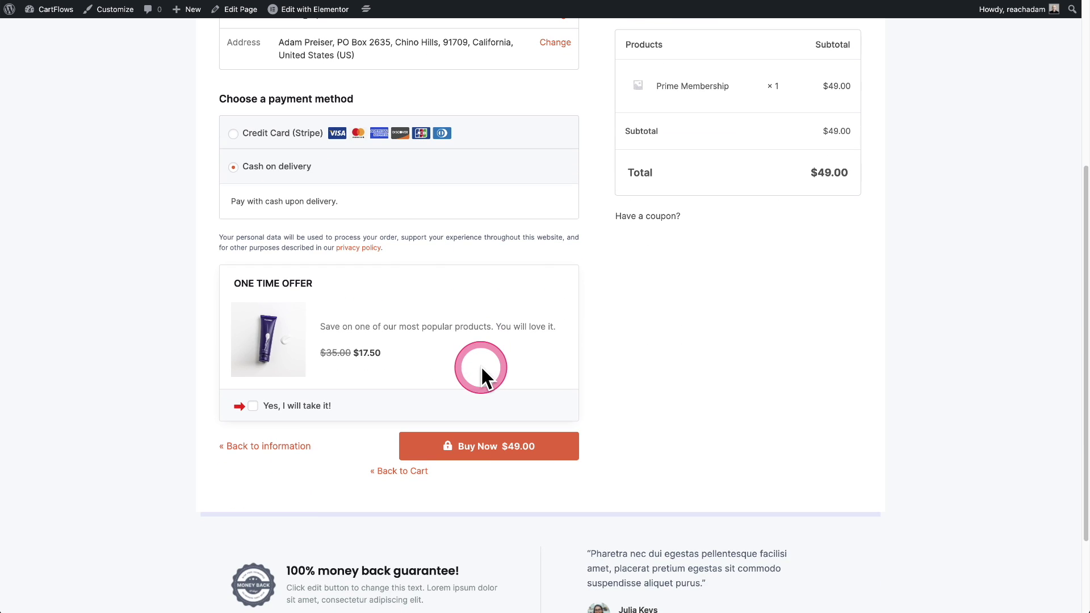
click(500, 448)
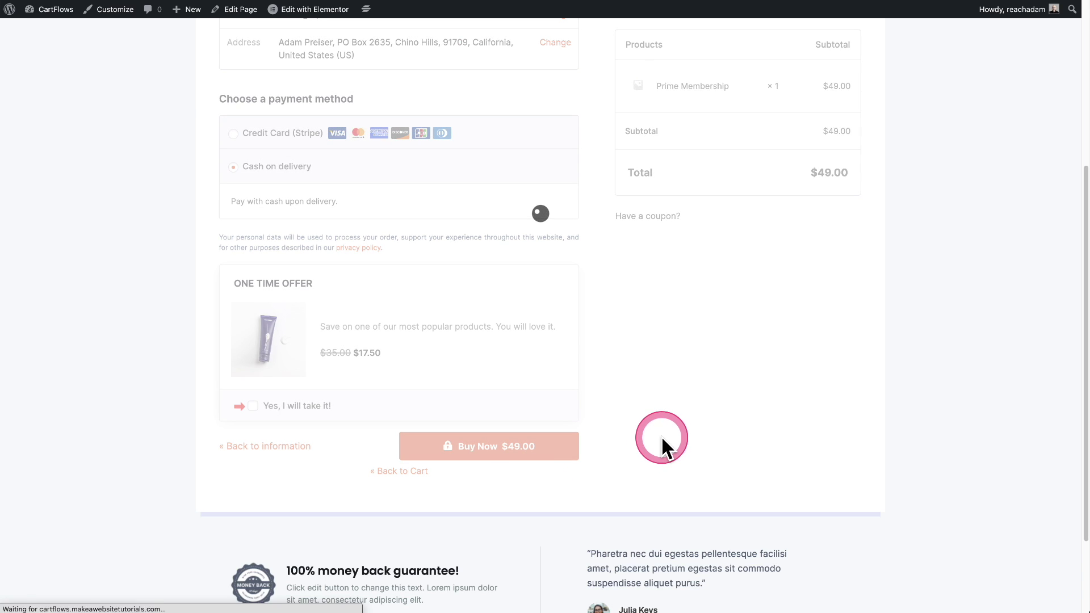
click(619, 433)
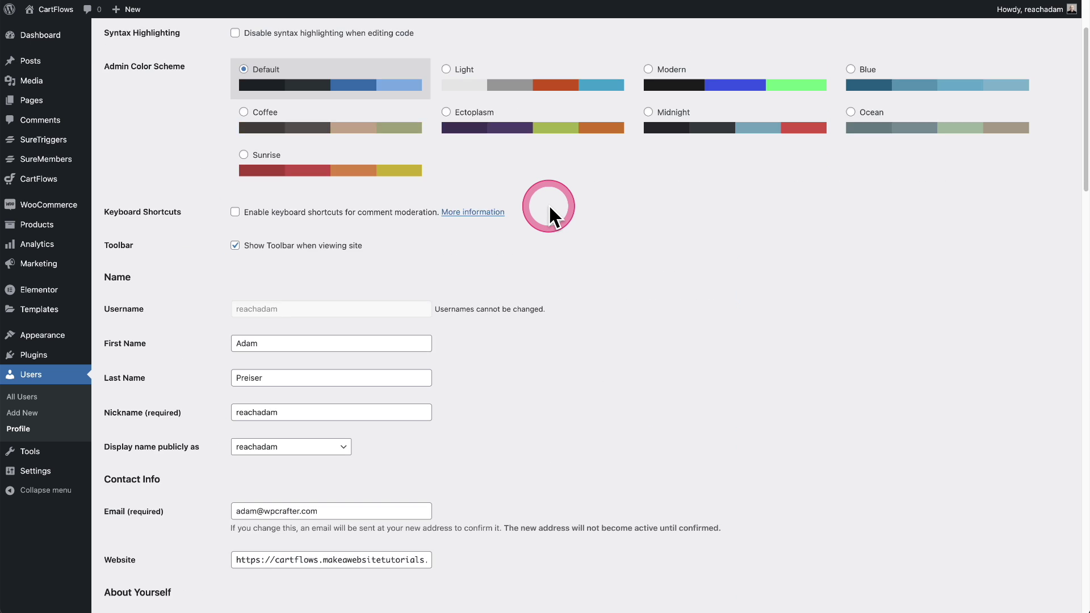
- Confirm Prime Membership shows Active on the profile, then open the shop's product listing
scroll(549, 204, up, 1)
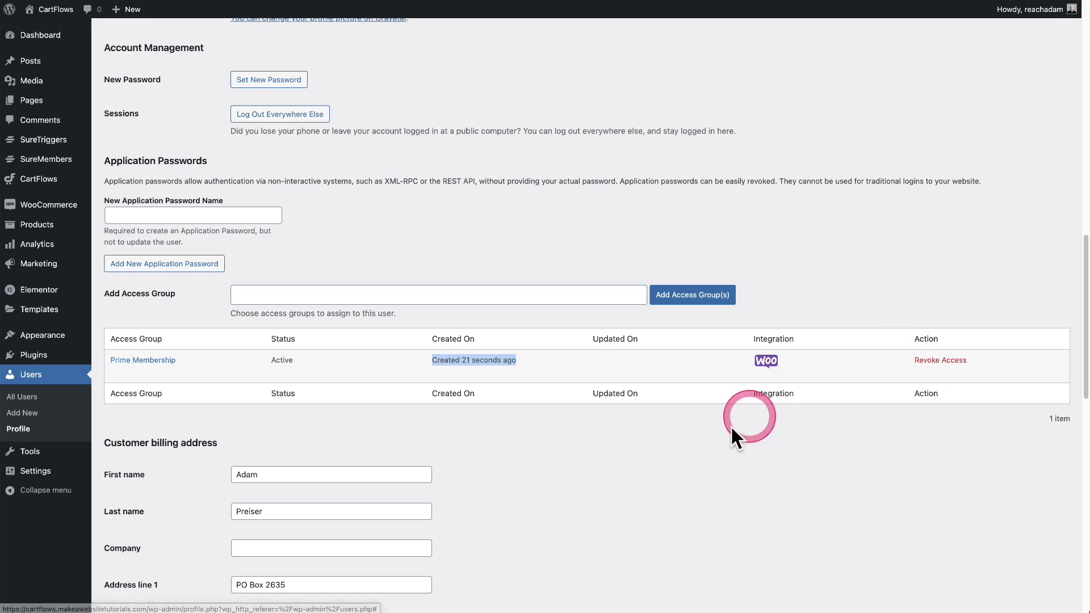
click(694, 446)
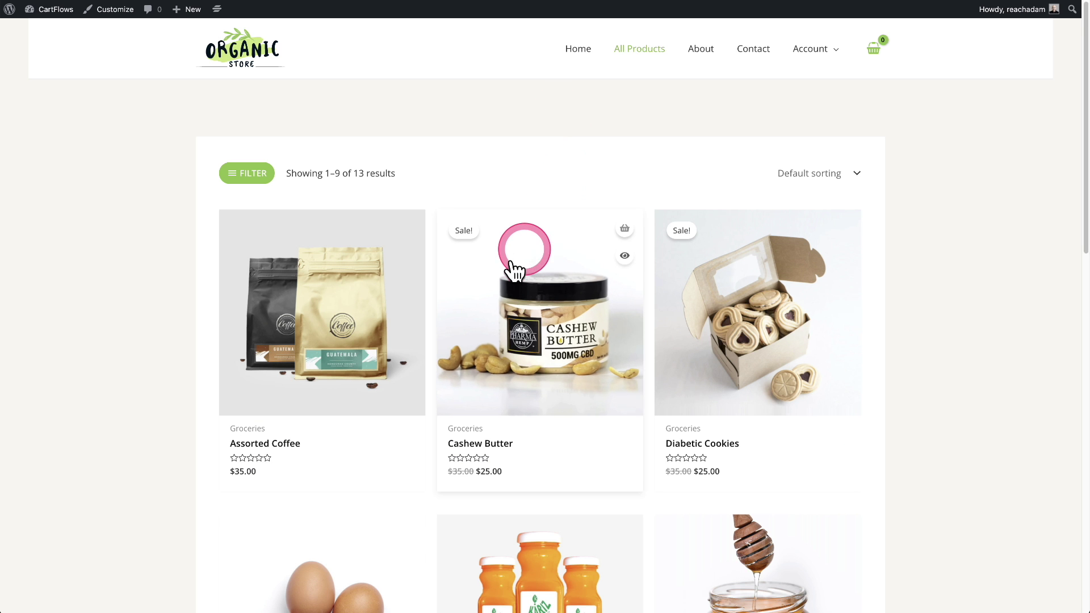
- Add Assorted Coffee, Cashew Butter and Diabetic Cookies to the cart, then view the cart
click(405, 229)
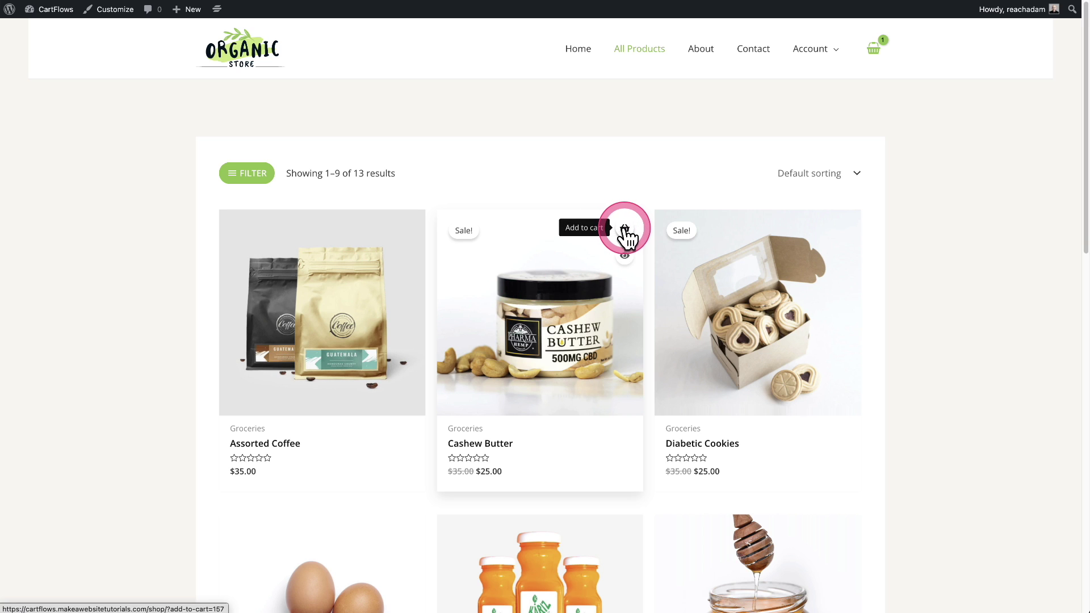
click(624, 229)
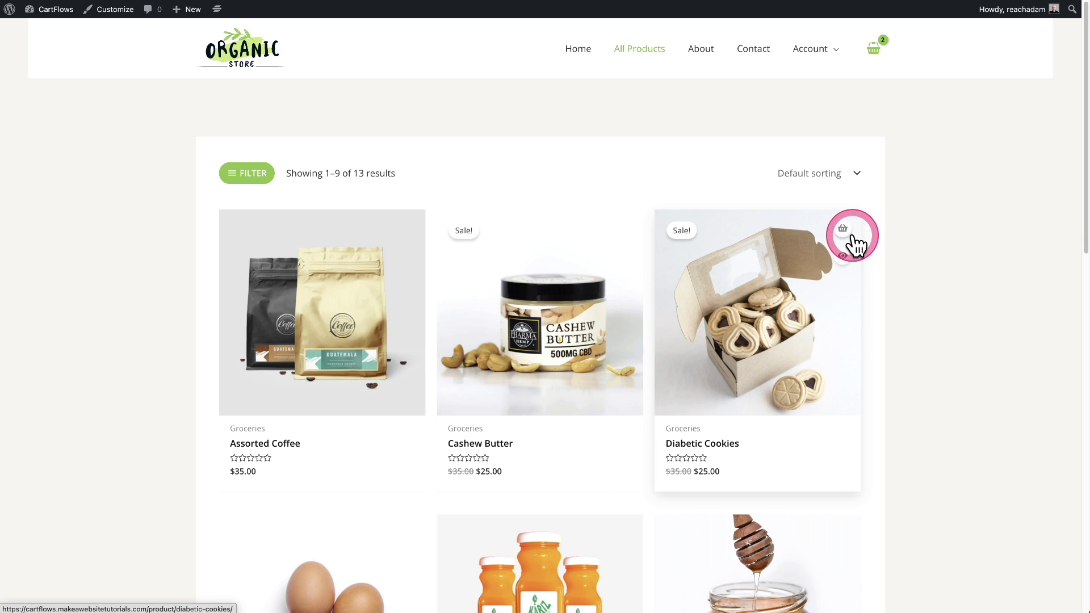
click(843, 228)
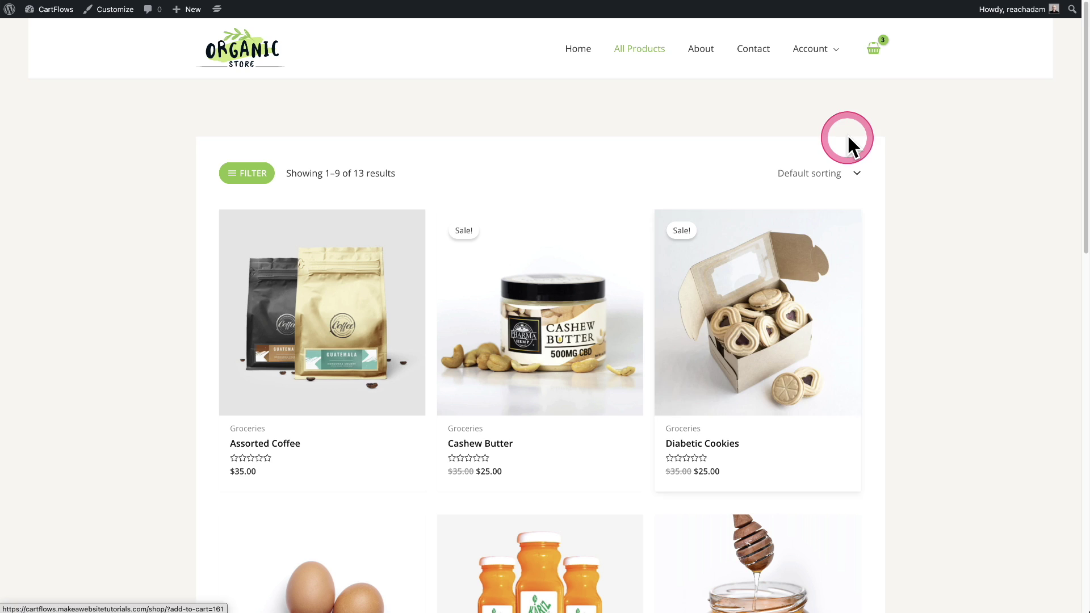
mouse_move(874, 49)
click(813, 306)
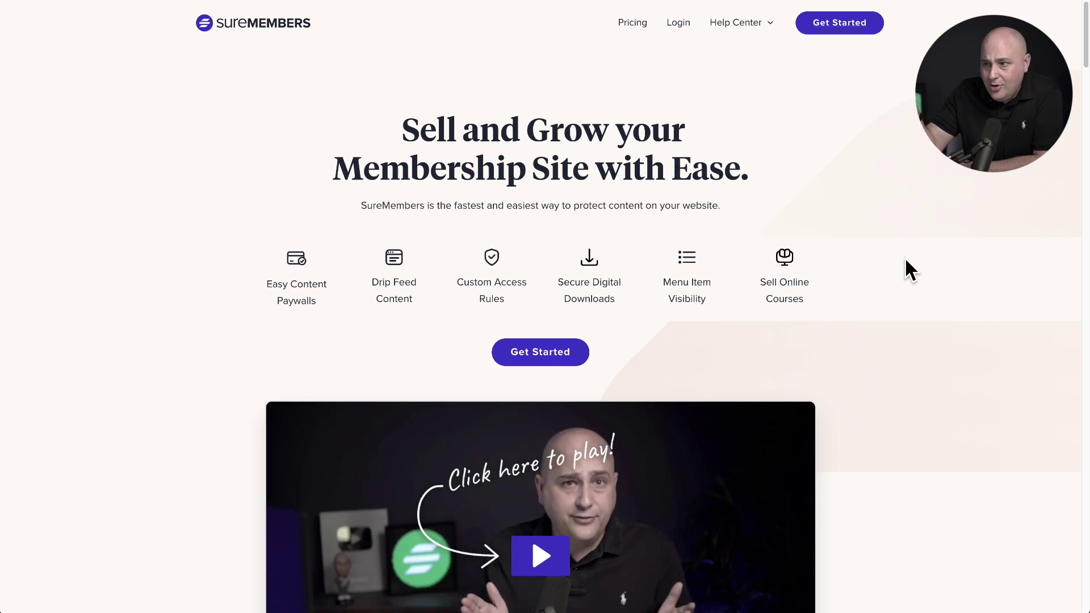
scroll(906, 260, down, 5)
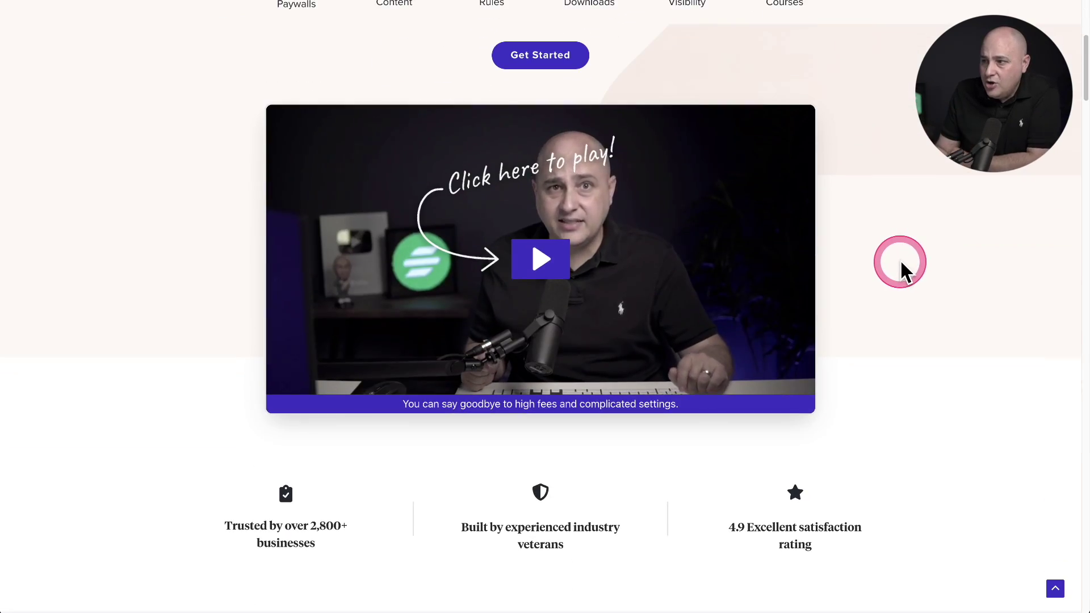
scroll(902, 261, up, 4)
scroll(901, 262, up, 2)
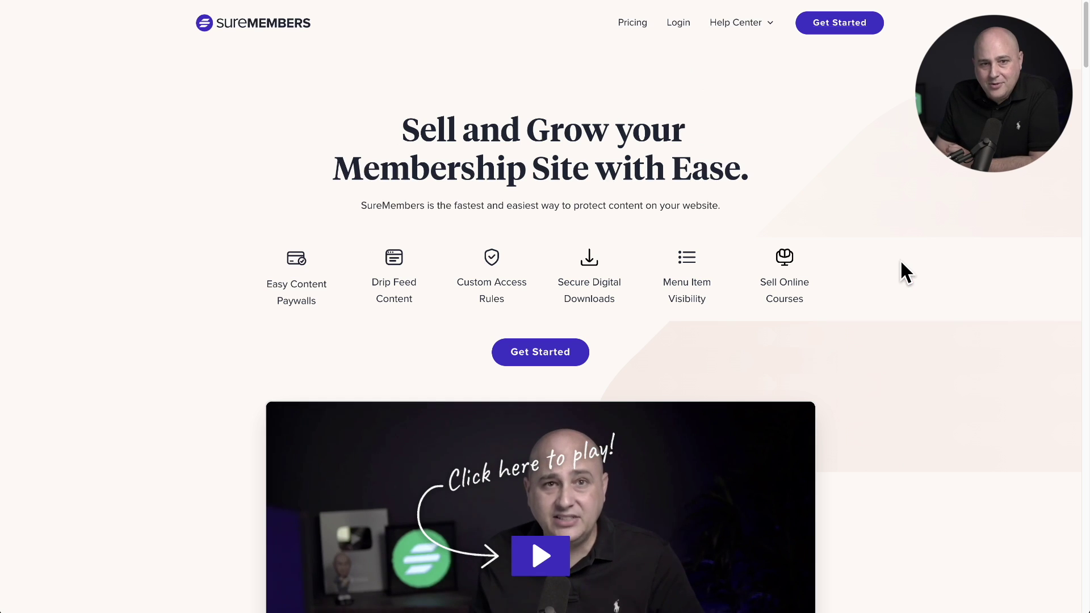
scroll(870, 314, down, 3)
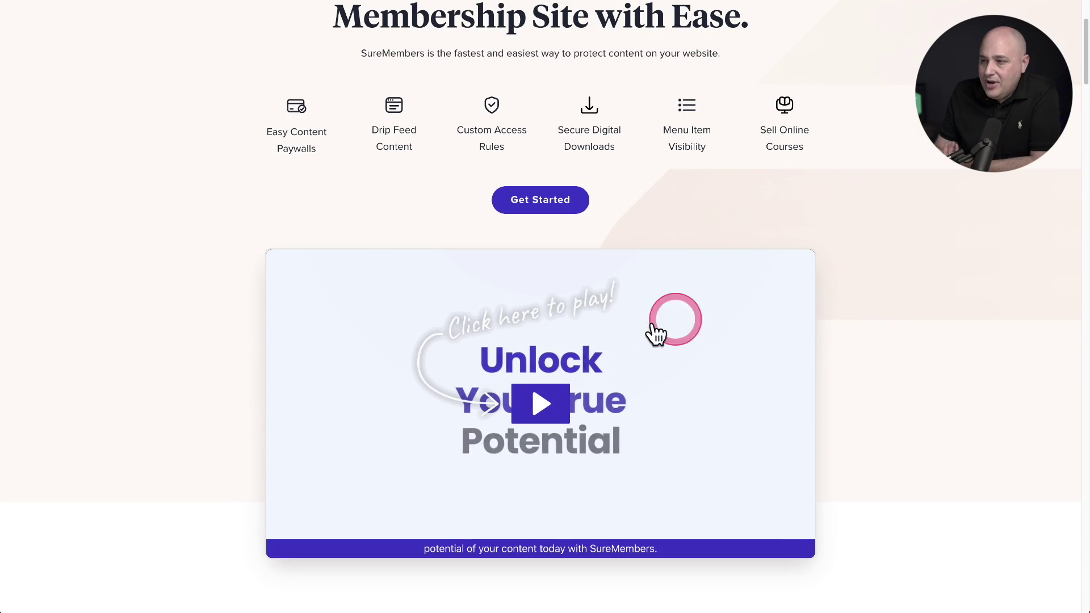
scroll(867, 320, up, 3)
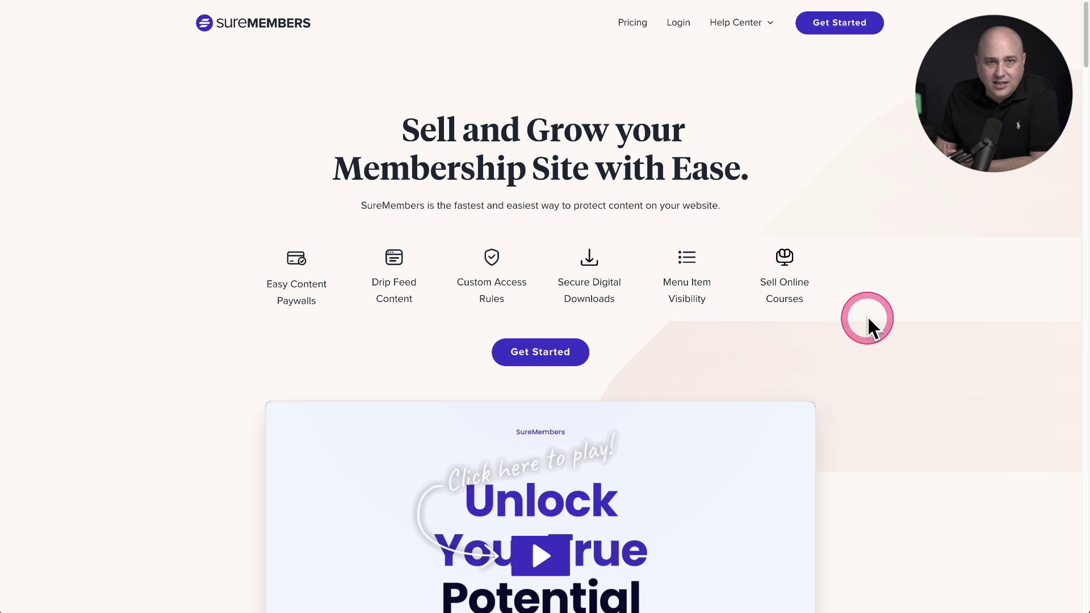